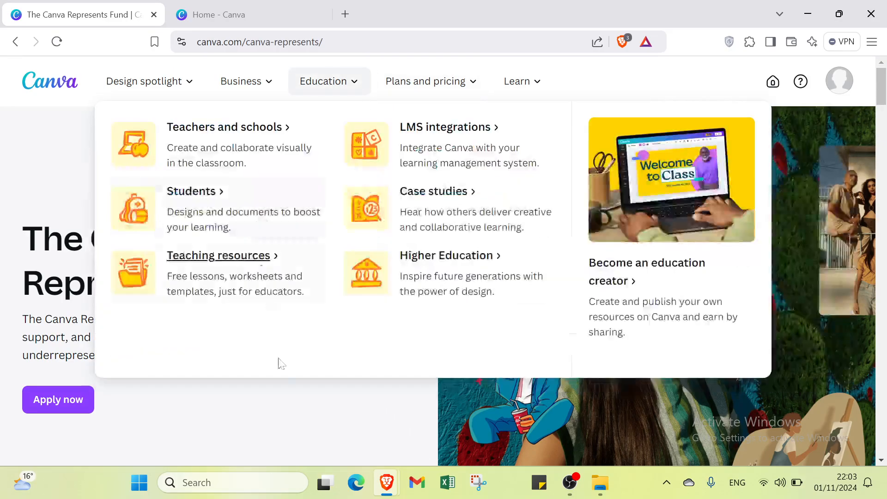
# - Read through the Canva Represents Fund page, including its artist requirements, diversity commitments and the Meet the artists section
pyautogui.scroll(-2, 328, 318)
pyautogui.scroll(-3, 325, 314)
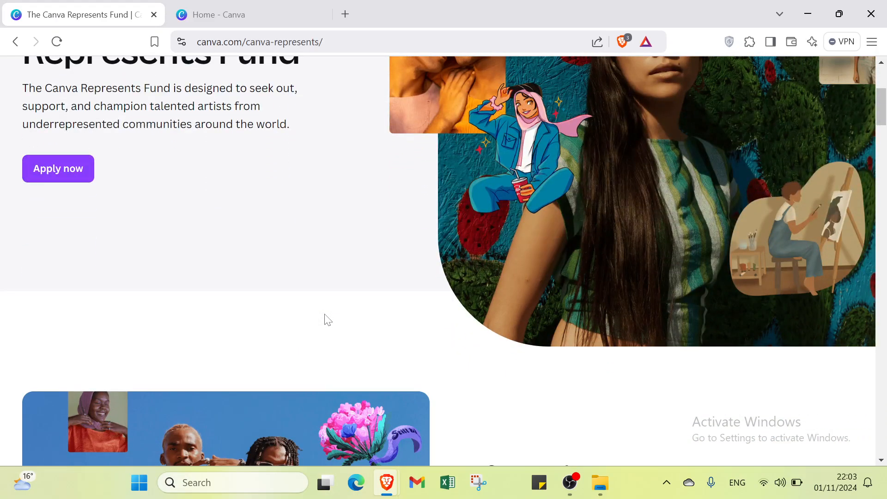
pyautogui.scroll(-3, 328, 319)
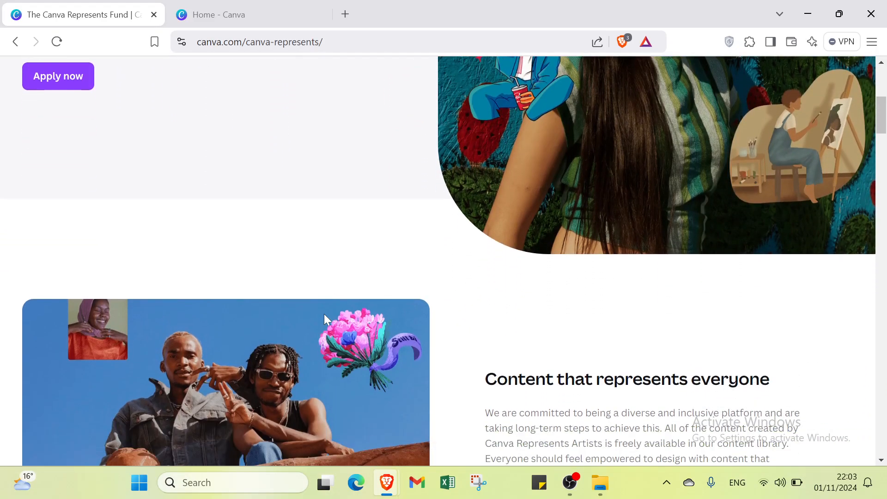
pyautogui.scroll(-1, 324, 314)
pyautogui.scroll(-3, 324, 314)
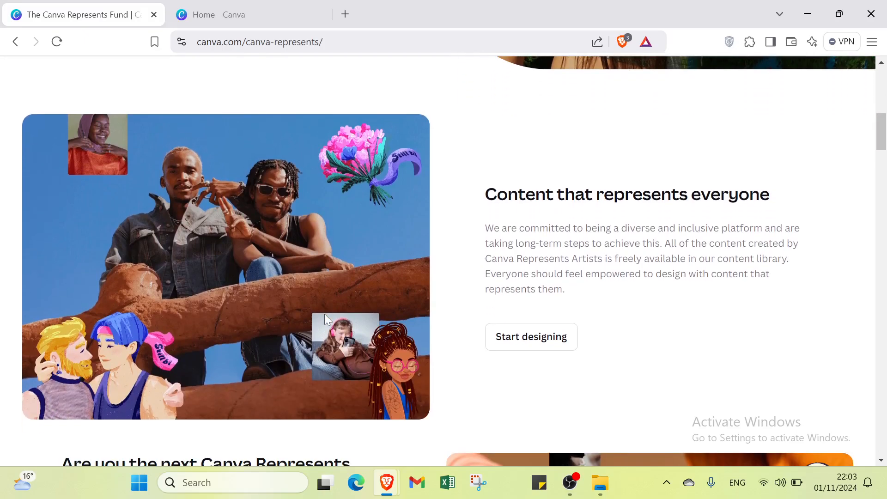
pyautogui.scroll(-2, 325, 319)
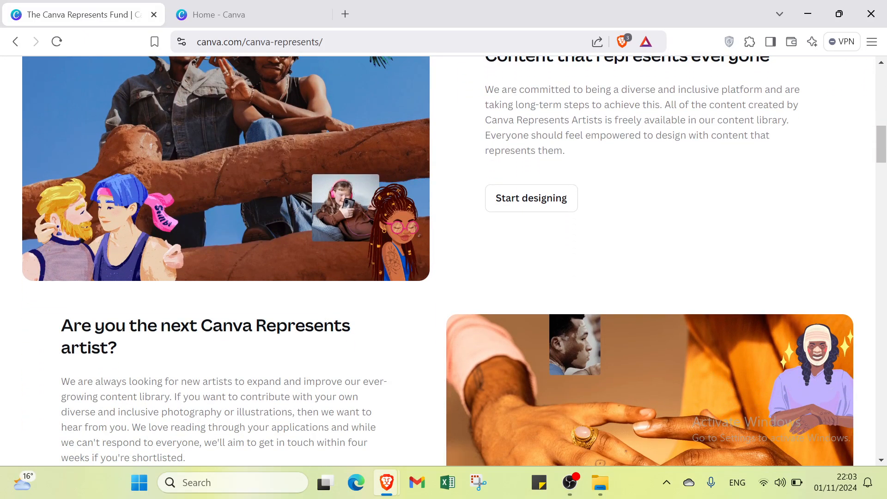
pyautogui.scroll(-4, 327, 318)
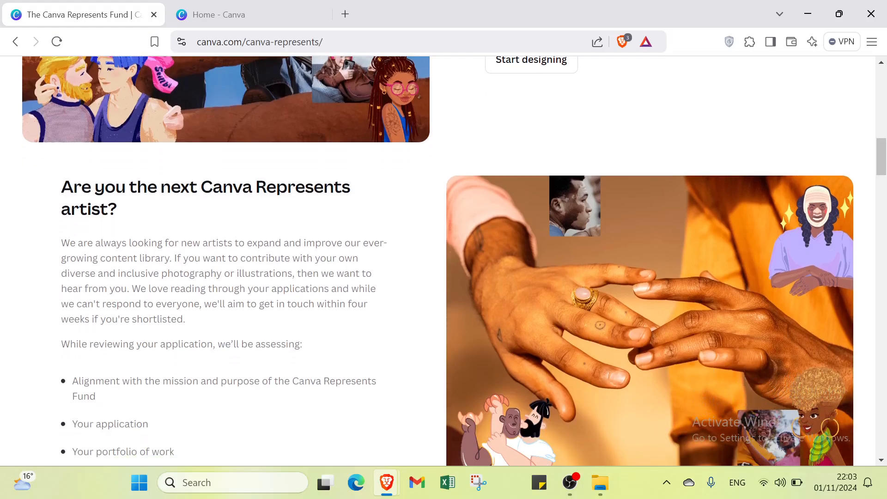
pyautogui.scroll(-3, 327, 319)
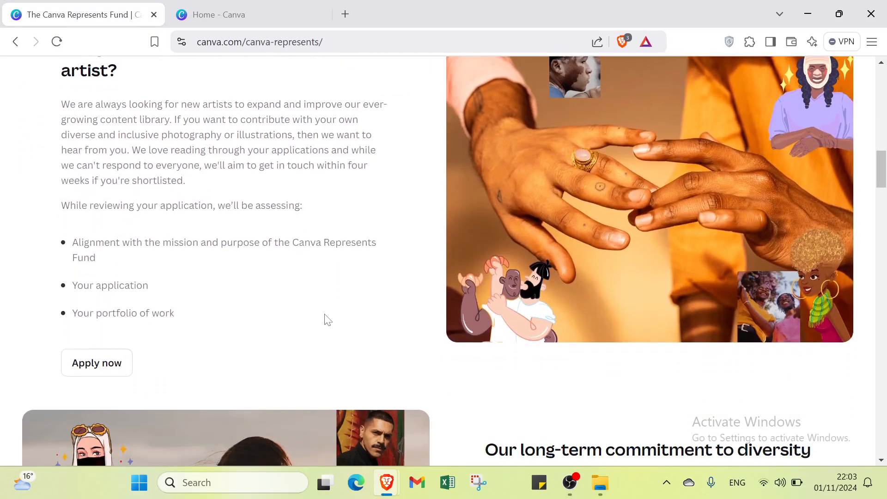
pyautogui.scroll(-2, 327, 318)
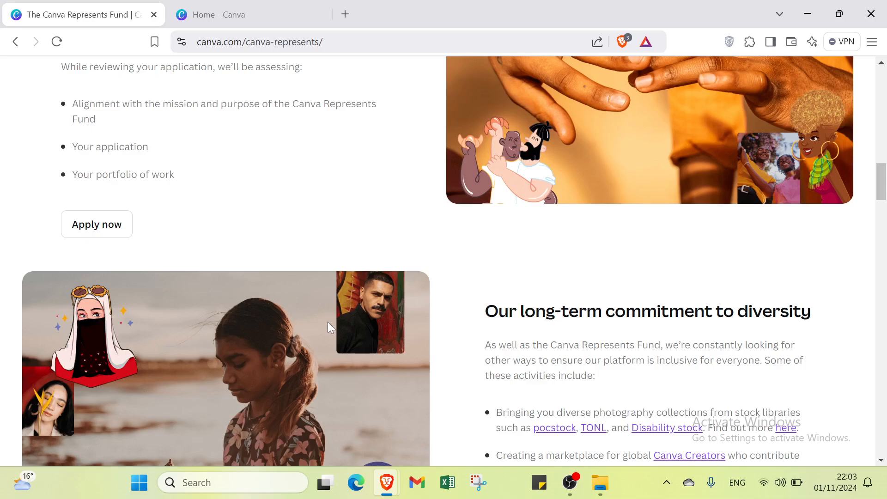
pyautogui.scroll(-3, 329, 325)
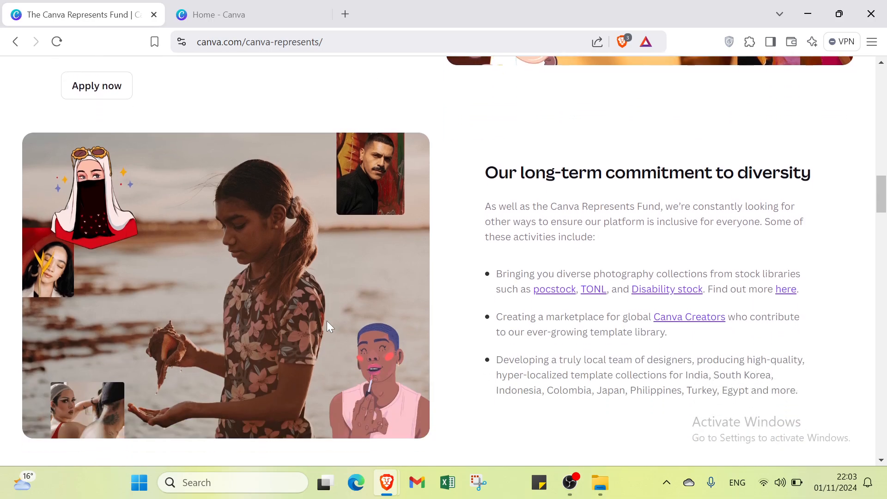
pyautogui.scroll(-3, 327, 322)
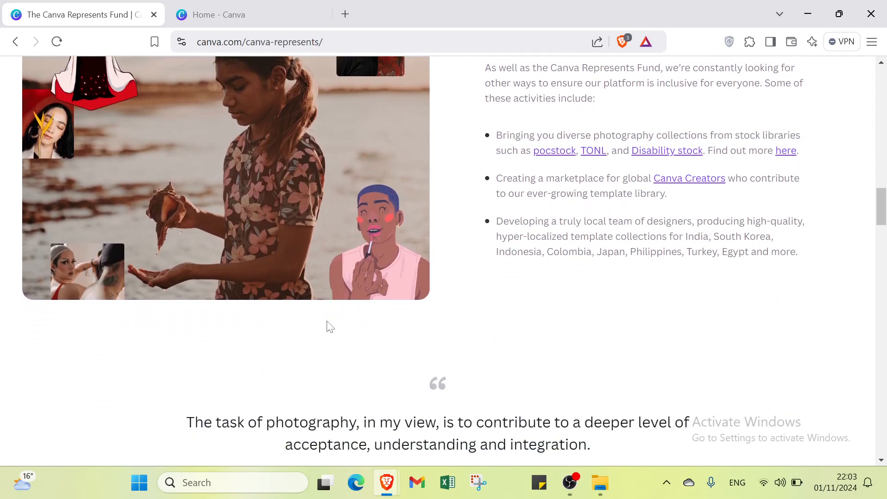
pyautogui.scroll(-4, 329, 326)
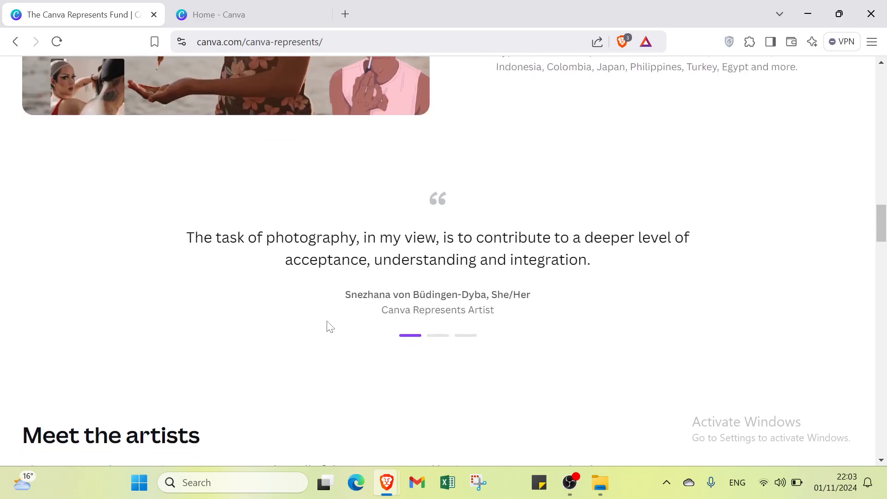
pyautogui.scroll(-4, 330, 326)
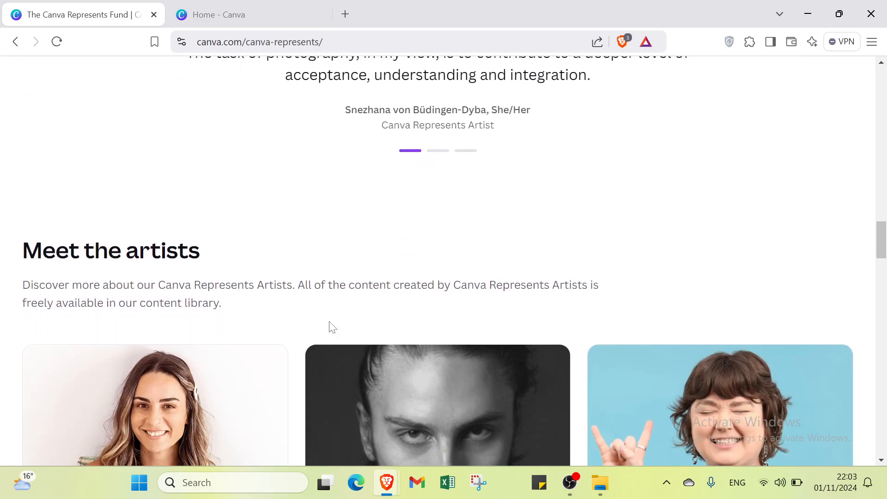
pyautogui.scroll(-2, 331, 326)
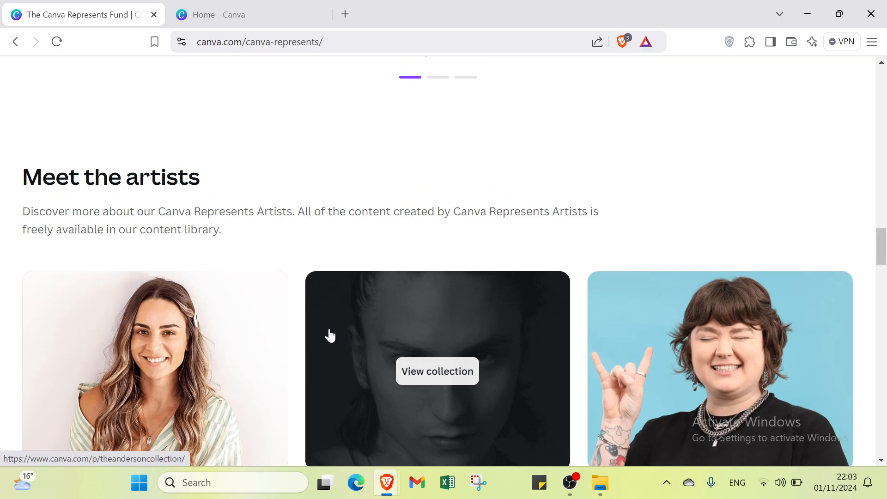
pyautogui.scroll(15, 330, 335)
pyautogui.scroll(12, 329, 335)
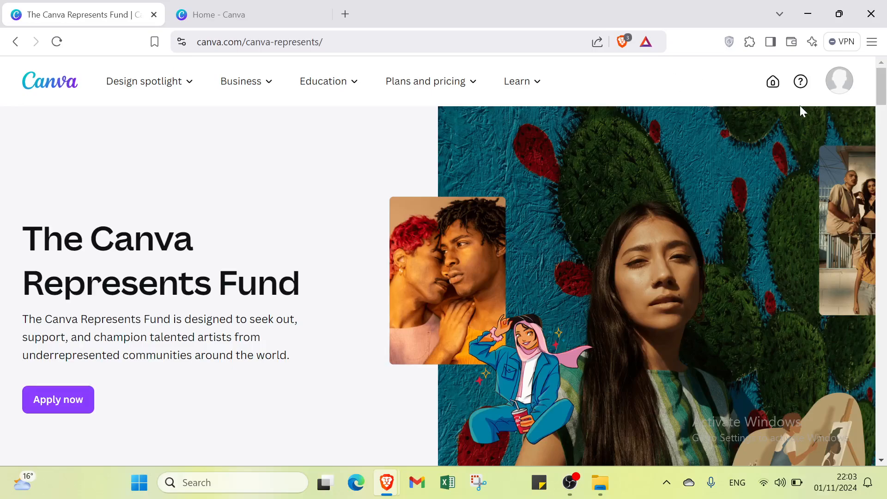
pyautogui.click(839, 87)
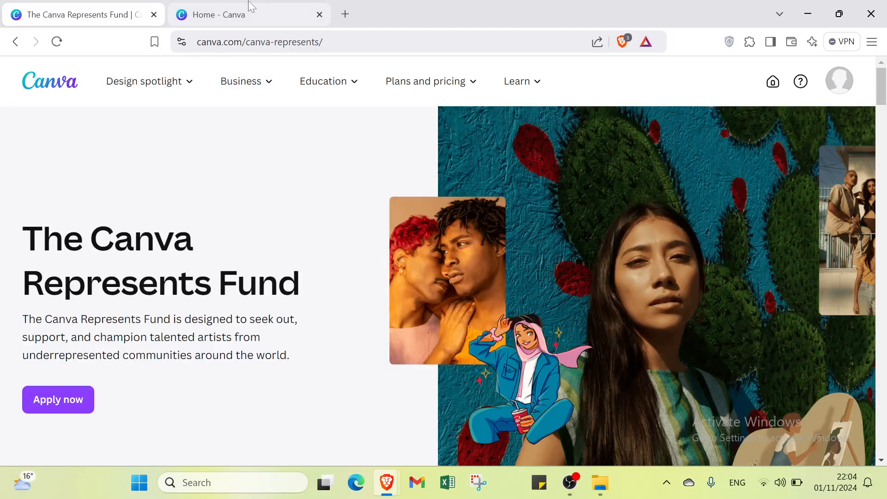
# - Switch to the open Canva home page, search for "websites" and show all matching Canva templates
pyautogui.click(249, 2)
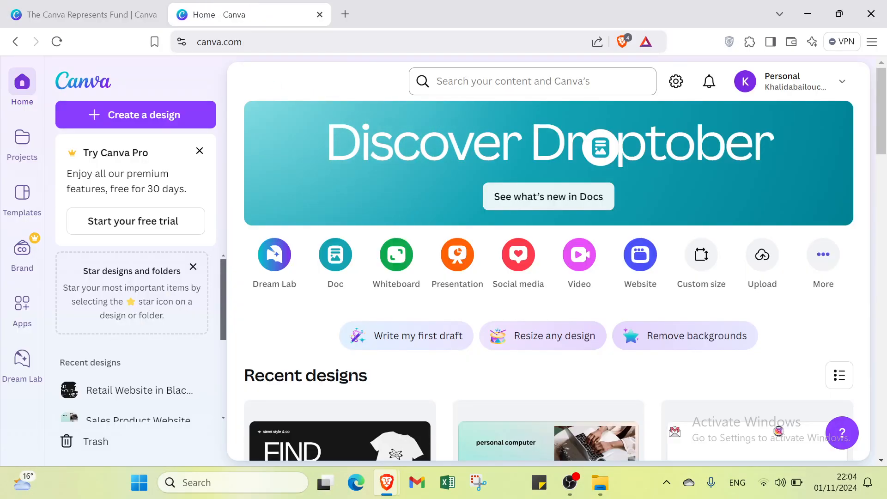
pyautogui.click(462, 82)
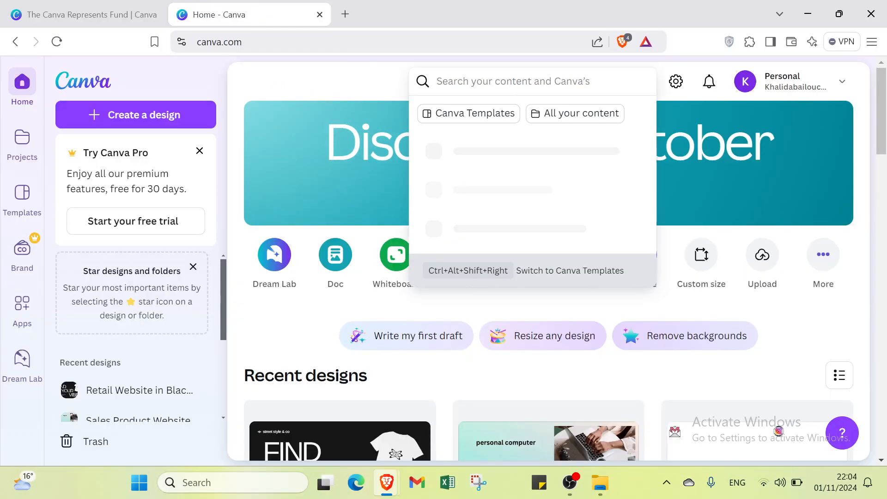
pyautogui.write('web')
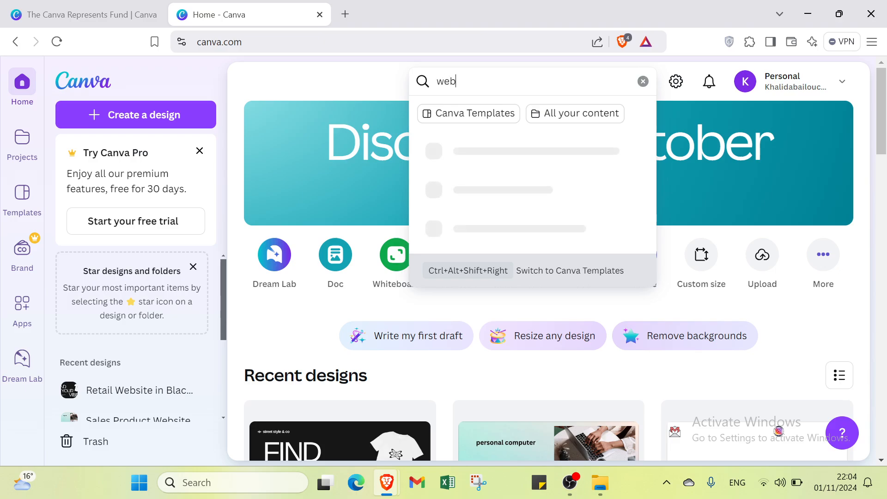
pyautogui.write('sites')
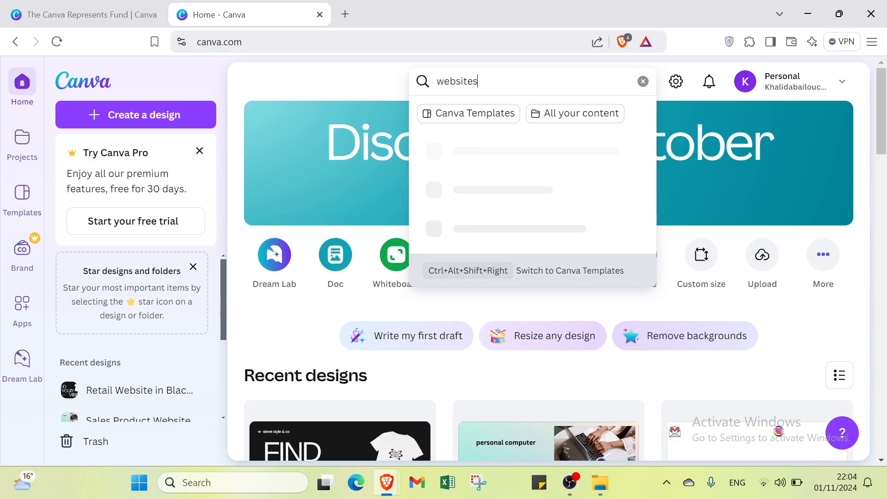
pyautogui.press('Return')
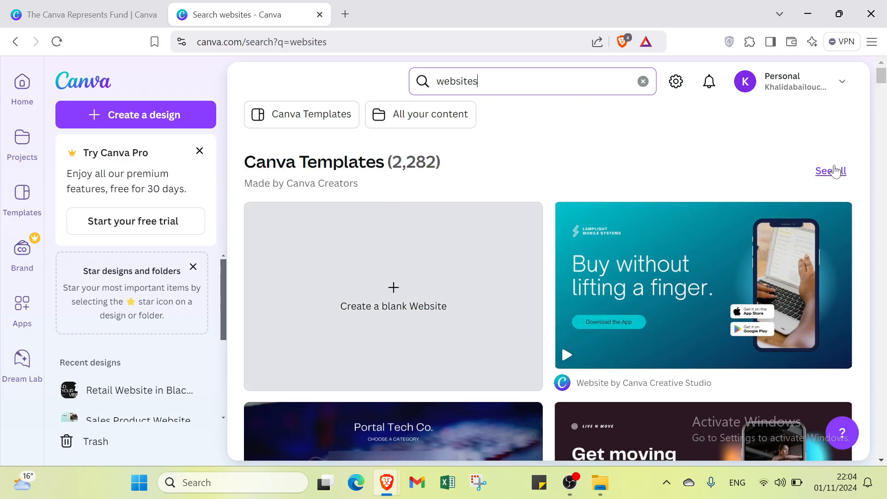
pyautogui.click(835, 171)
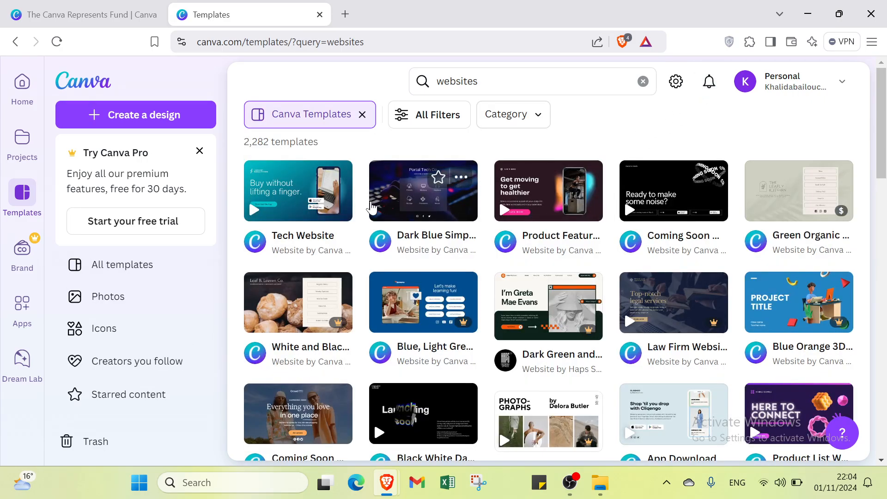
pyautogui.moveTo(307, 201)
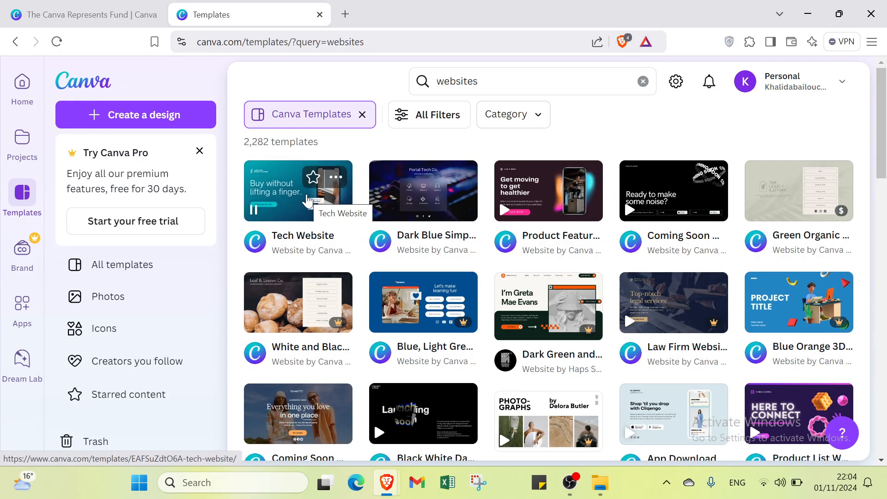
# - Open all filters for the website templates and review the subcategories under Business
pyautogui.click(436, 118)
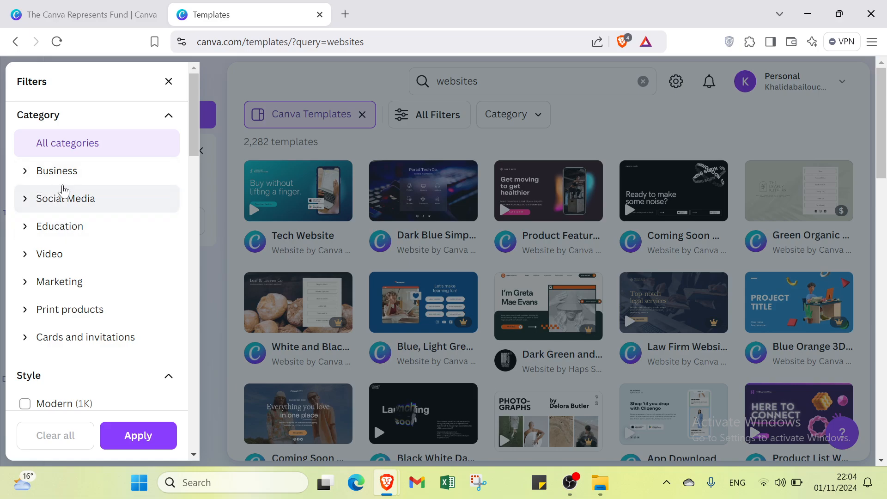
pyautogui.click(63, 178)
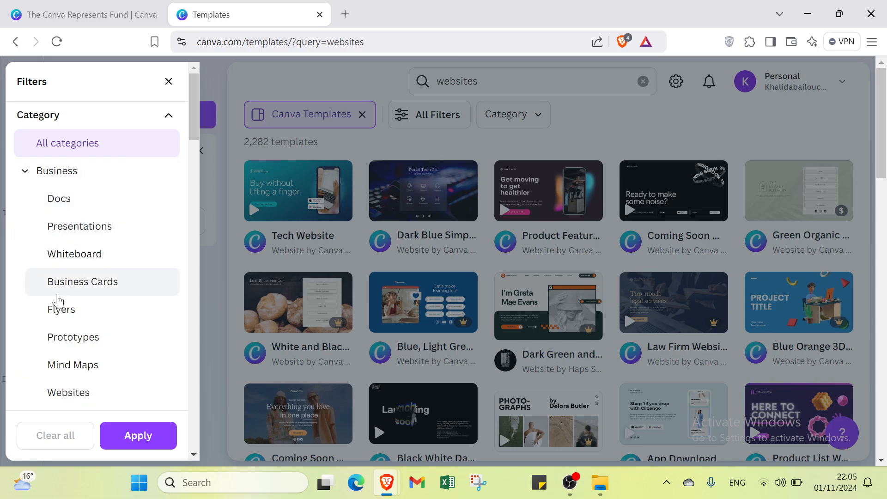
pyautogui.scroll(-8, 58, 296)
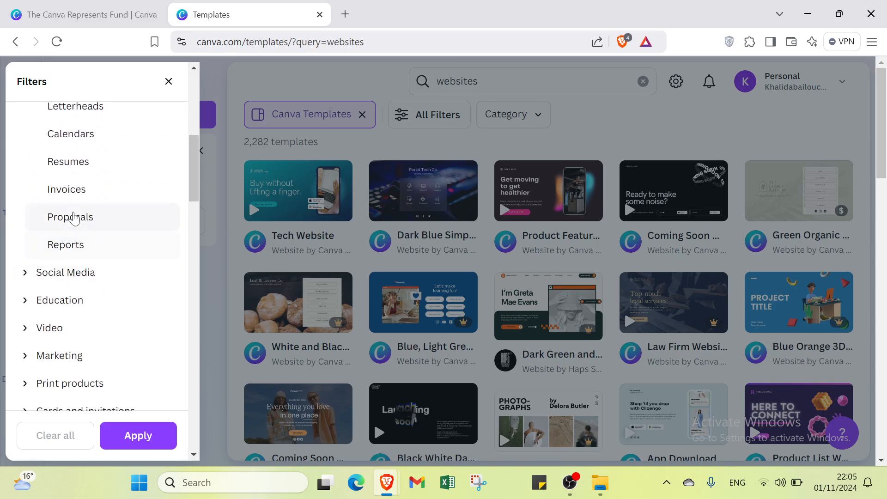
pyautogui.scroll(8, 74, 215)
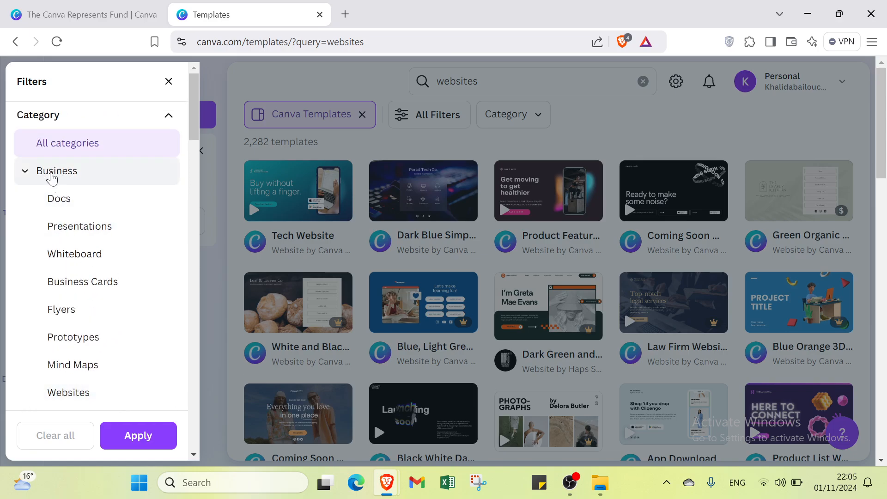
pyautogui.scroll(-10, 87, 194)
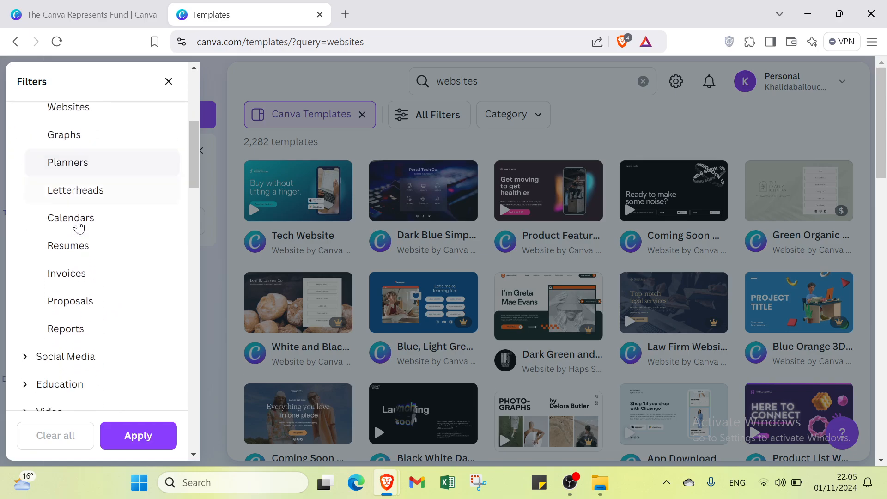
# - Expand the Social Media filter category and review the template types it offers
pyautogui.click(65, 180)
pyautogui.scroll(-2, 56, 202)
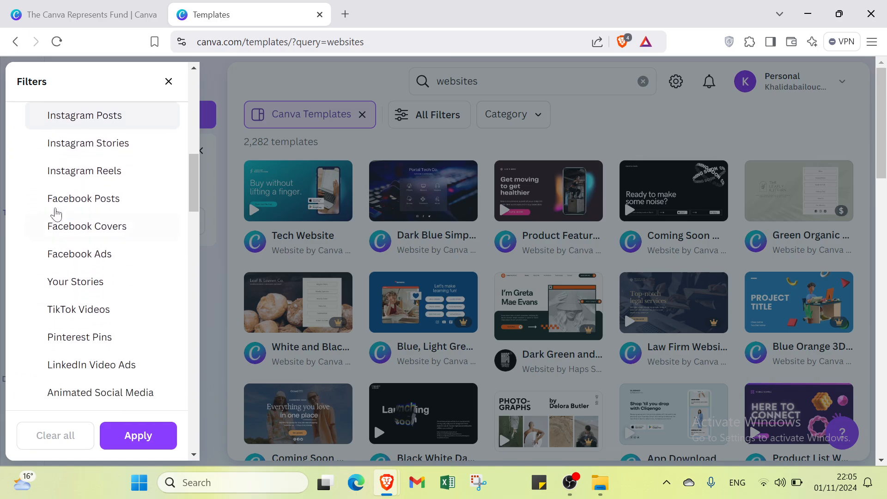
pyautogui.scroll(-4, 74, 250)
pyautogui.scroll(-2, 75, 257)
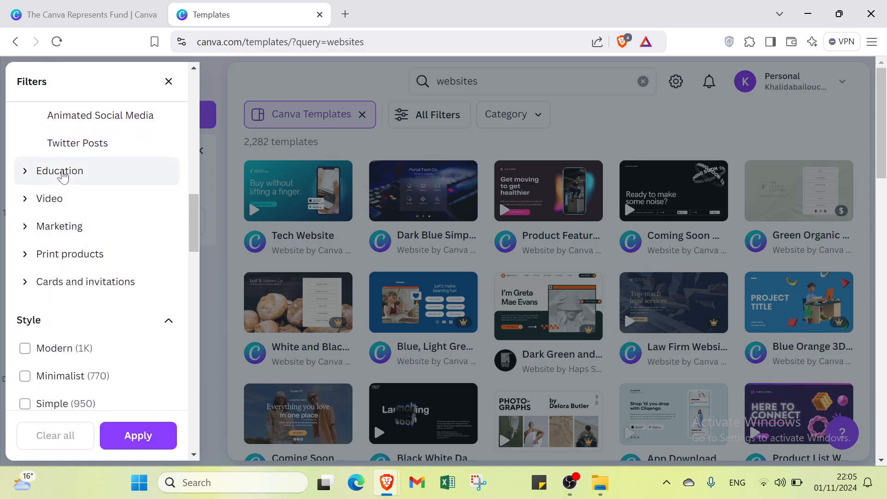
pyautogui.scroll(3, 95, 134)
pyautogui.scroll(-3, 92, 148)
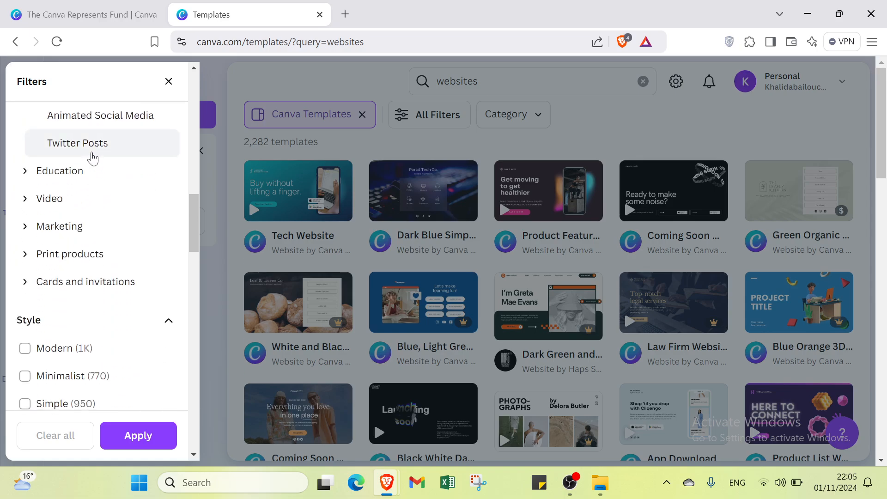
# - Expand the Education, Video and Marketing filter categories to review their subcategories
pyautogui.click(82, 182)
pyautogui.scroll(-3, 88, 194)
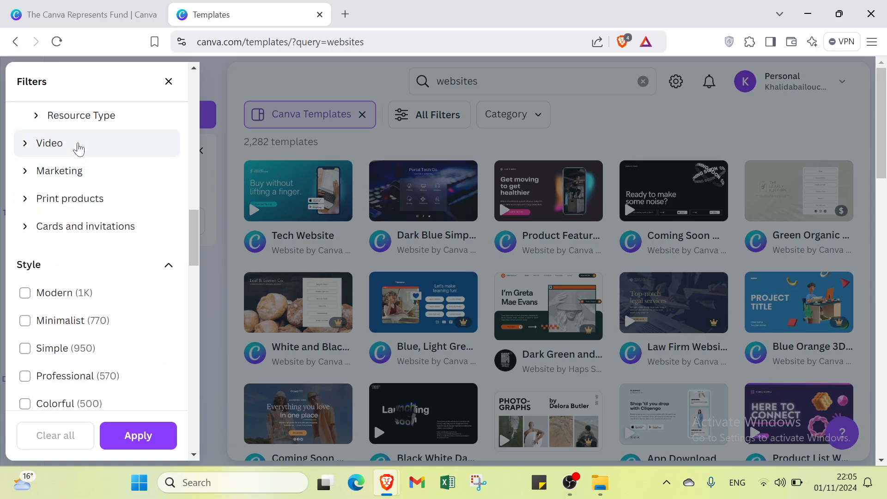
pyautogui.click(79, 144)
pyautogui.scroll(-5, 80, 179)
pyautogui.click(77, 146)
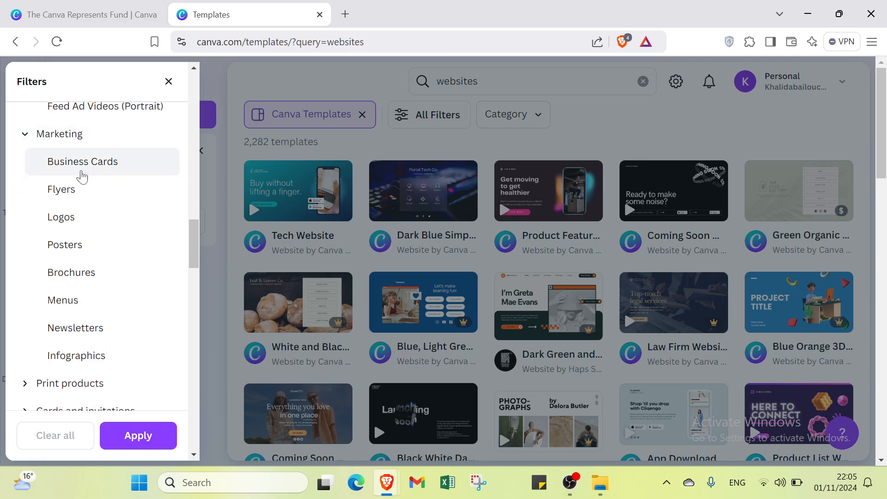
# - Expand the Print products and Cards and invitations filter categories to review their subcategories
pyautogui.scroll(-4, 79, 173)
pyautogui.click(65, 194)
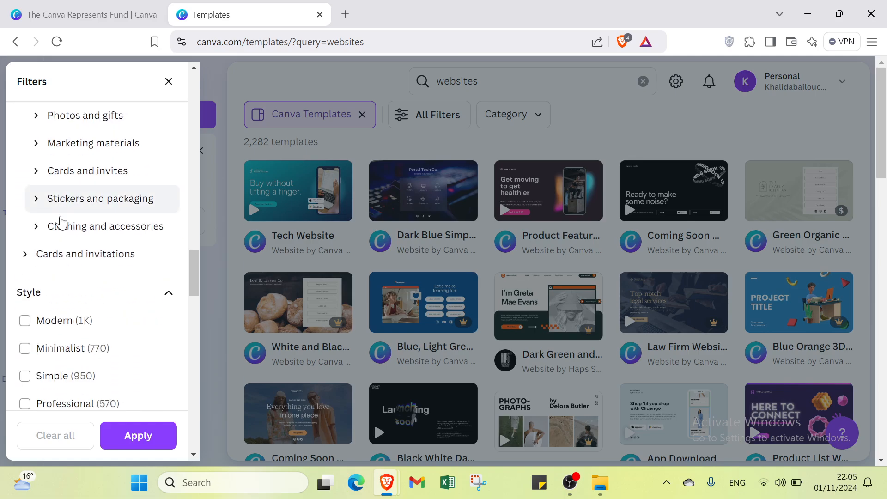
pyautogui.click(69, 253)
pyautogui.scroll(-4, 65, 245)
pyautogui.click(64, 240)
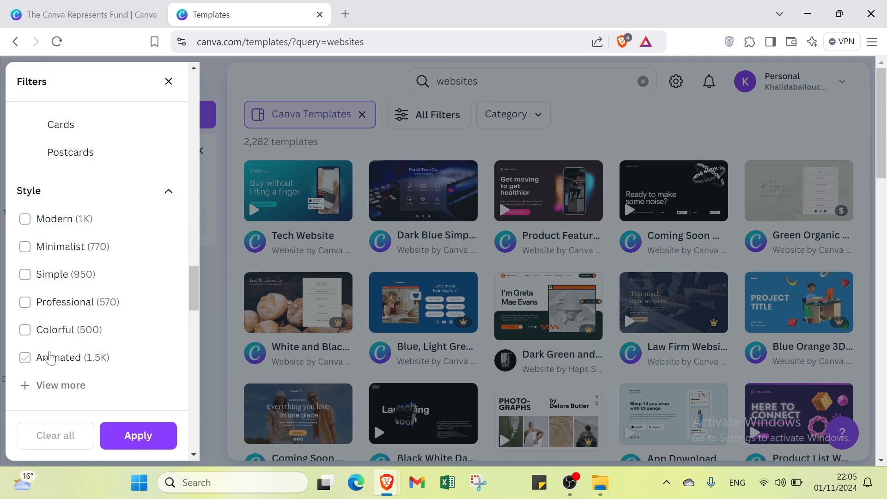
# - Review the remaining filter groups from Style and Theme through Price and Color, and close the filters without applying any
pyautogui.scroll(-4, 52, 360)
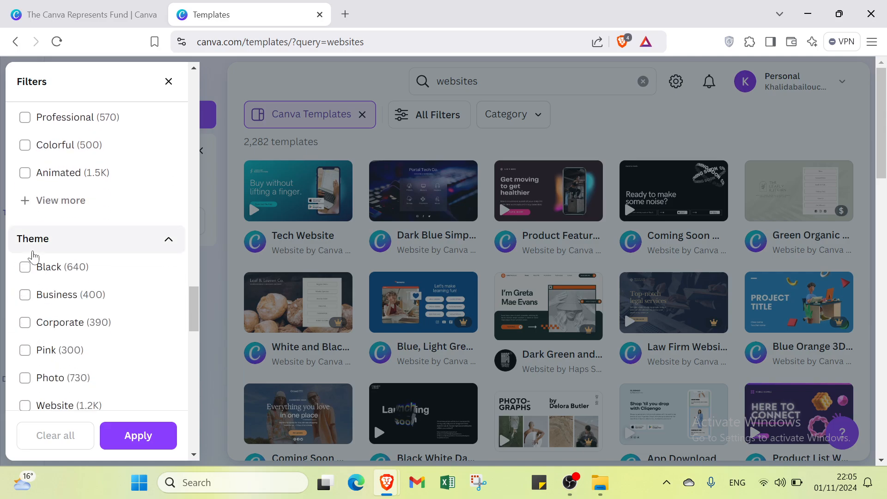
pyautogui.scroll(-6, 37, 300)
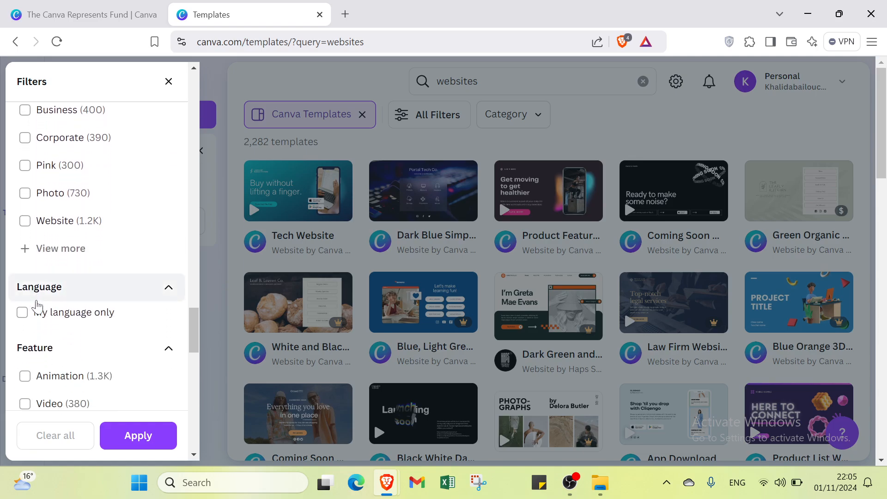
pyautogui.scroll(-7, 37, 289)
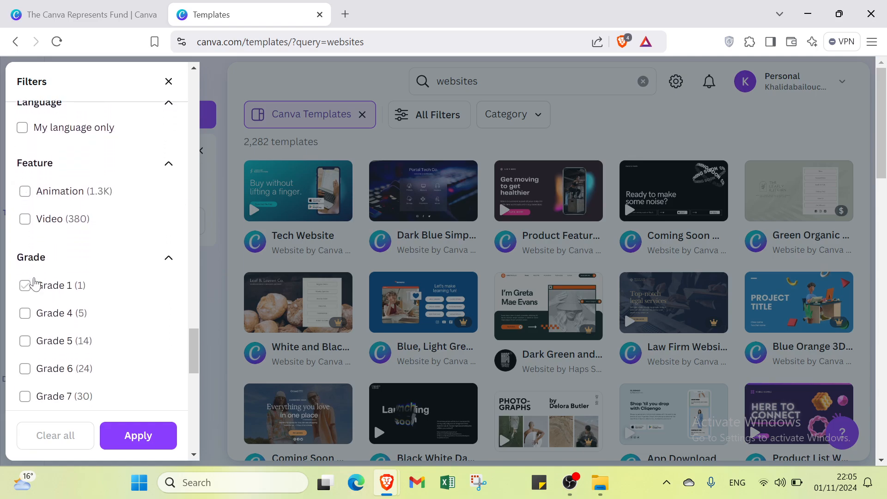
pyautogui.scroll(-7, 34, 283)
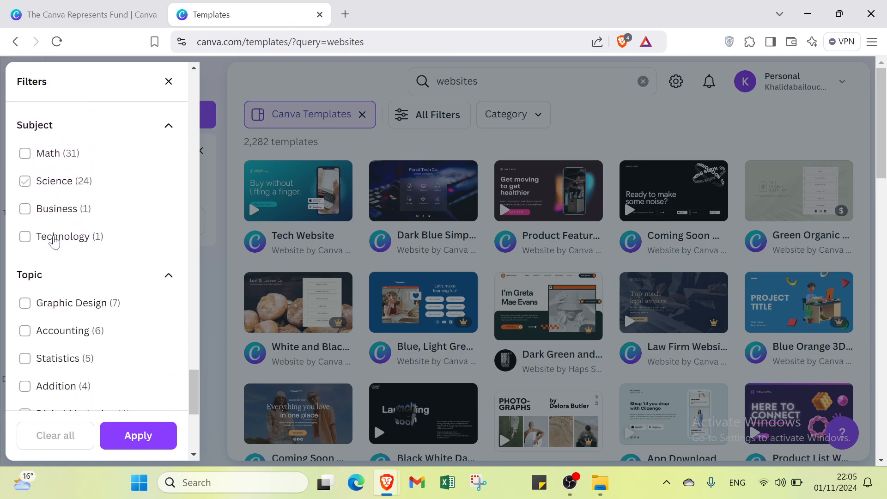
pyautogui.scroll(-2, 35, 268)
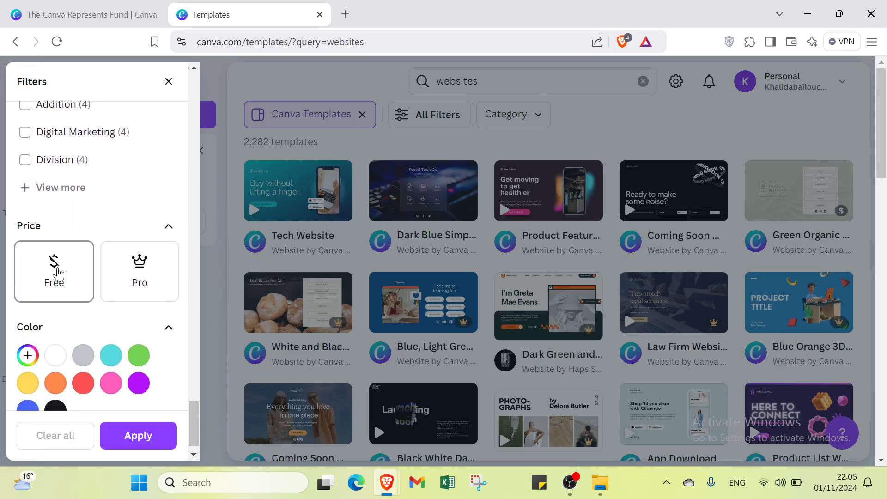
pyautogui.scroll(-1, 82, 300)
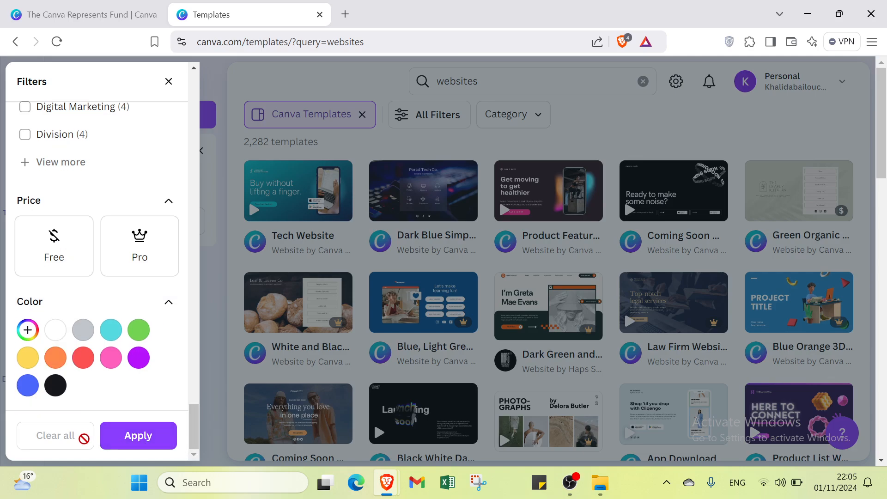
pyautogui.click(168, 81)
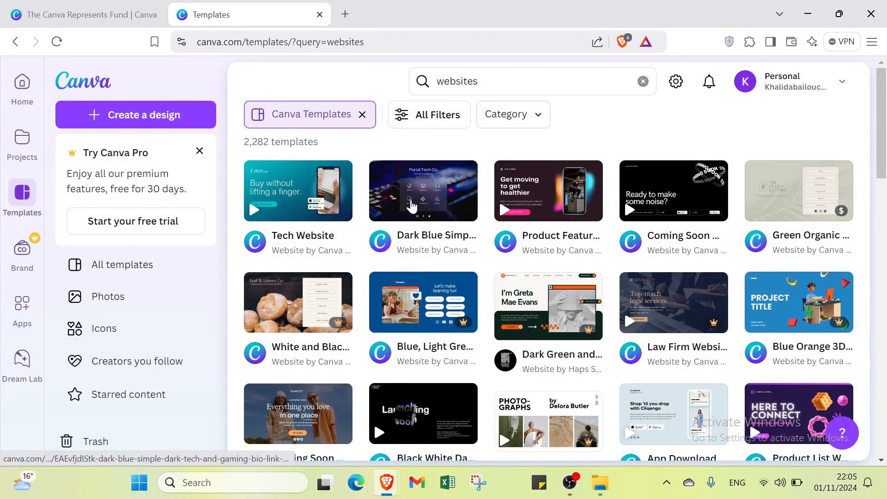
# - Choose the Tech Website template from the results and open it for customizing in the editor
pyautogui.click(327, 203)
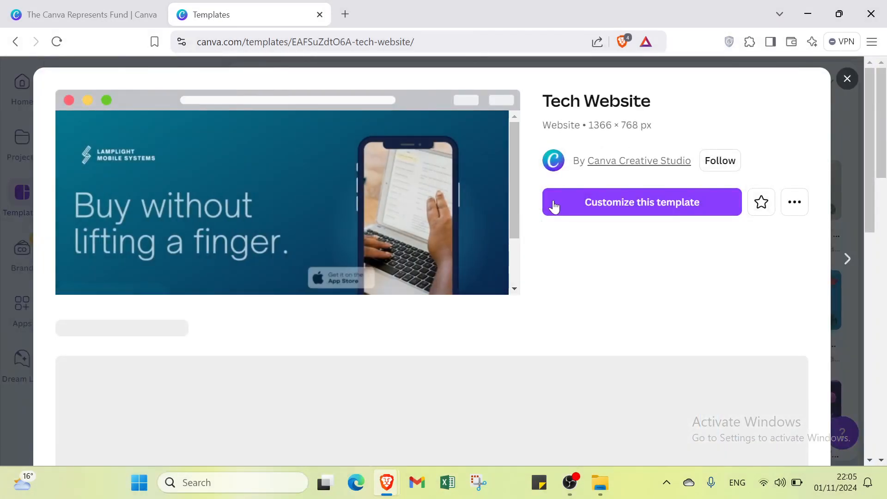
pyautogui.click(556, 204)
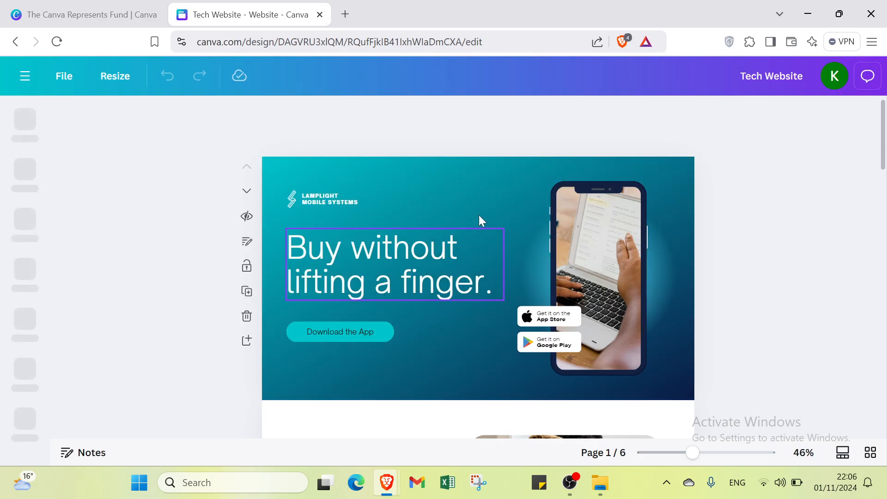
pyautogui.click(713, 455)
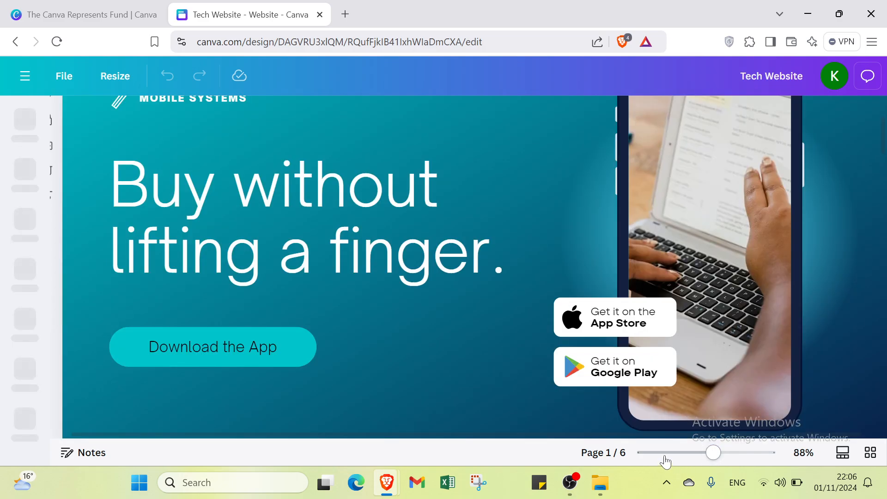
pyautogui.click(665, 455)
pyautogui.click(674, 454)
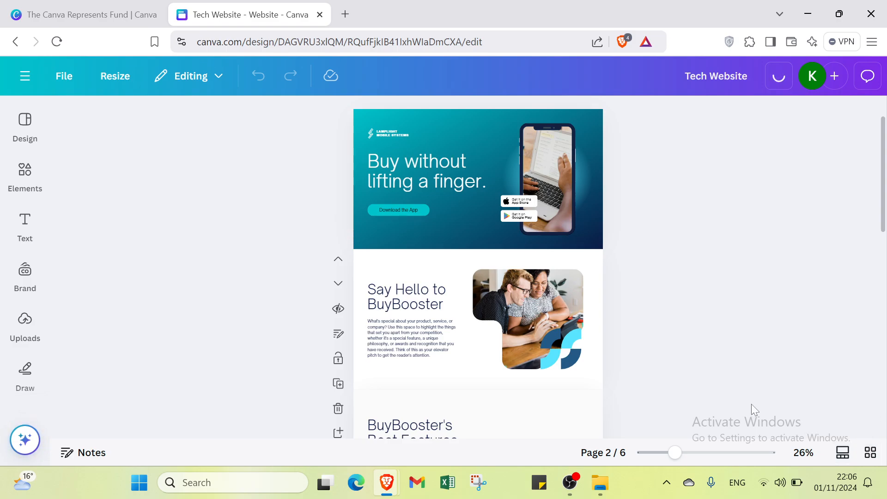
# - Look through the website templates, layouts and styles available for the design
pyautogui.click(21, 126)
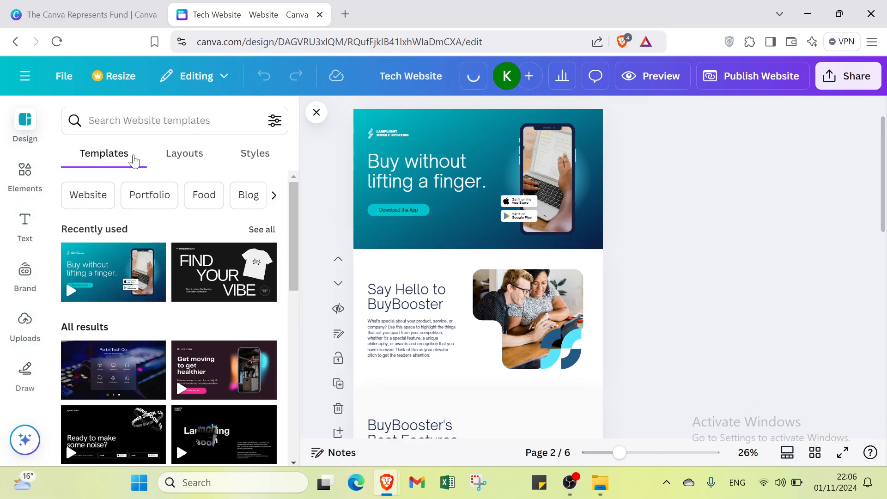
pyautogui.click(175, 162)
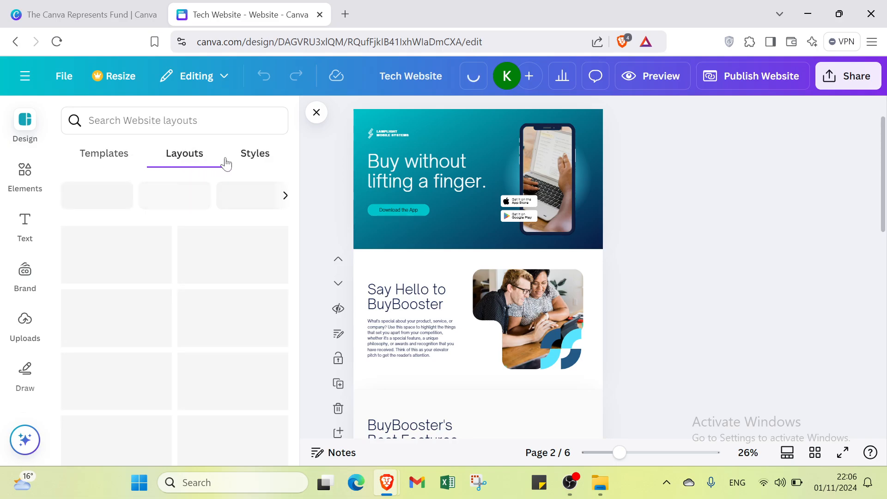
pyautogui.click(250, 166)
pyautogui.click(122, 152)
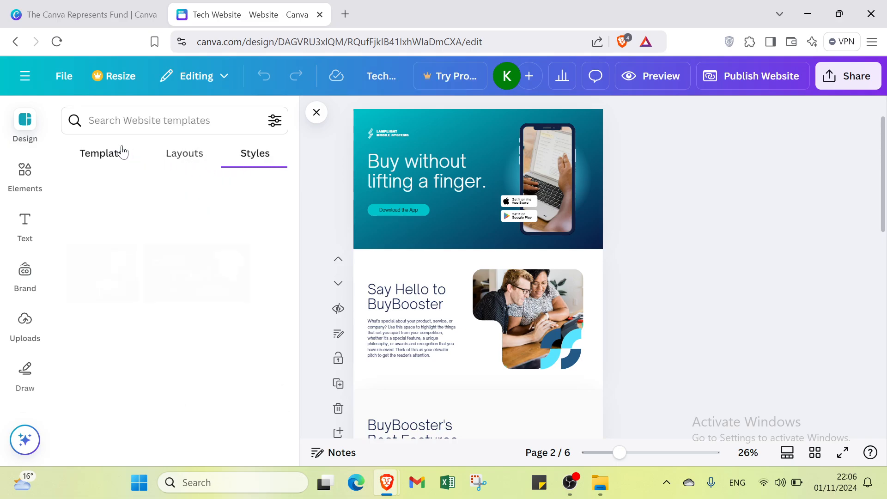
# - Search the design elements for "phone"
pyautogui.click(33, 171)
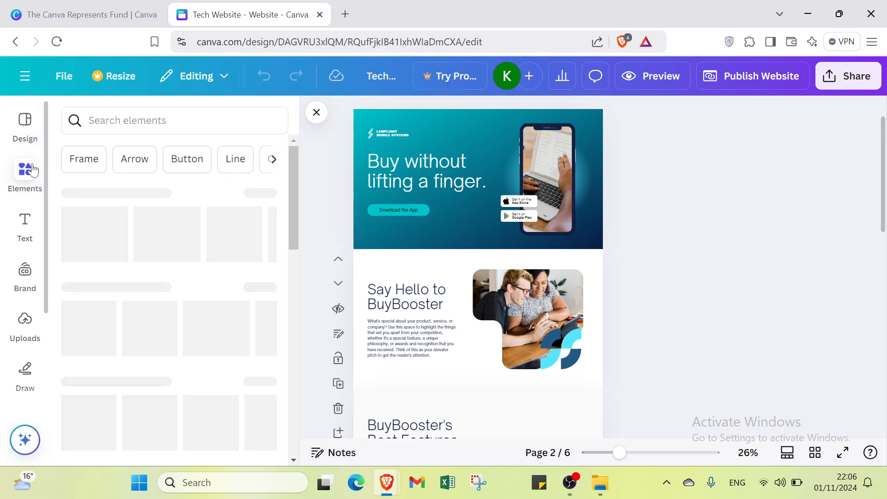
pyautogui.click(174, 120)
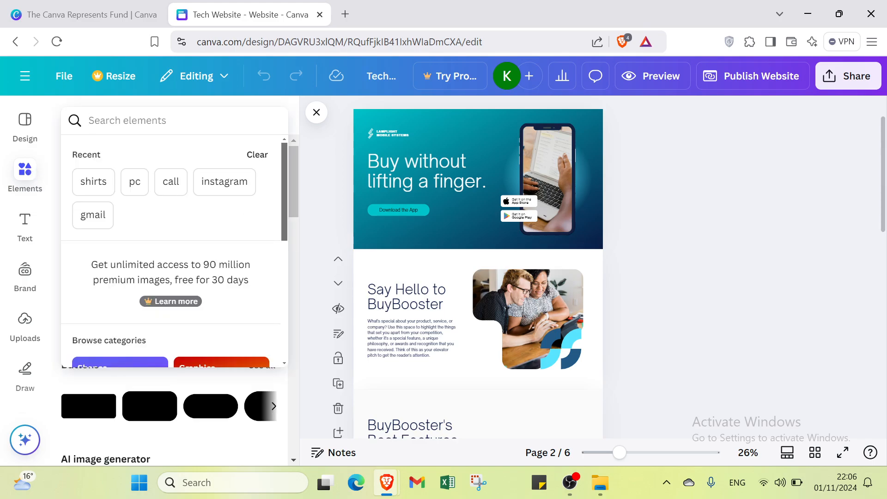
pyautogui.write('phne')
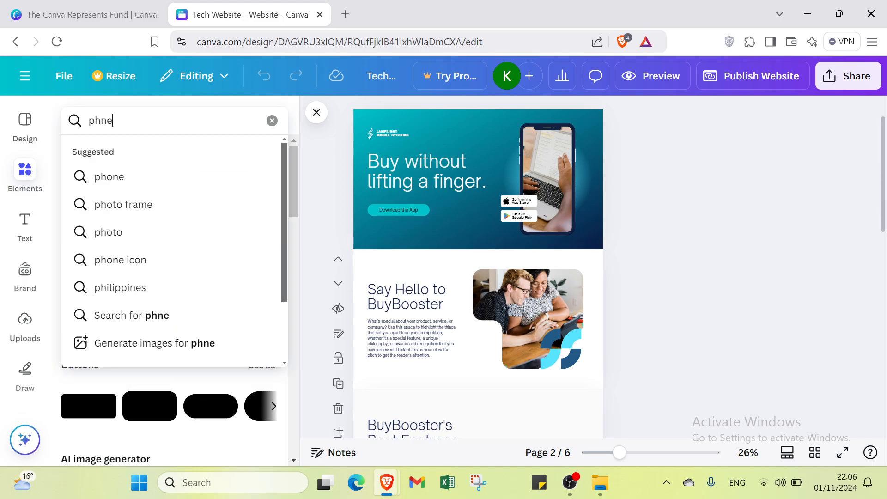
pyautogui.press('BackSpace')
pyautogui.press('BackSpace')
pyautogui.press('BackSpace')
pyautogui.press('BackSpace')
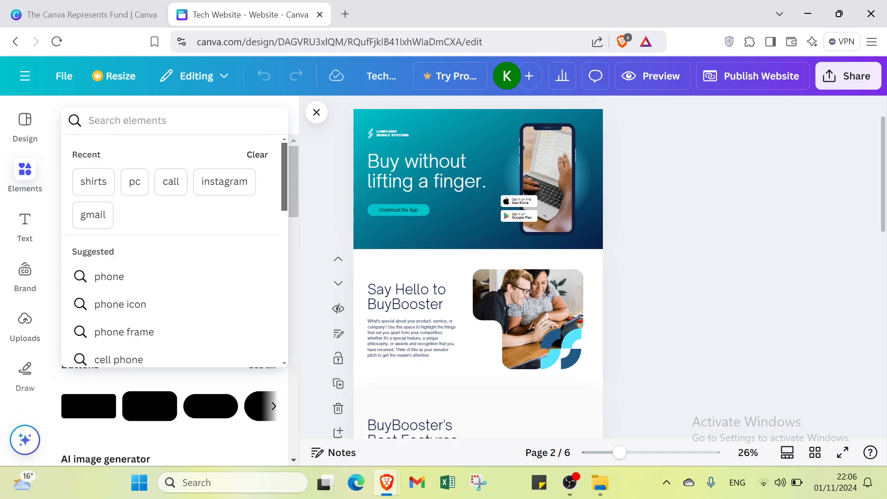
pyautogui.write('phone')
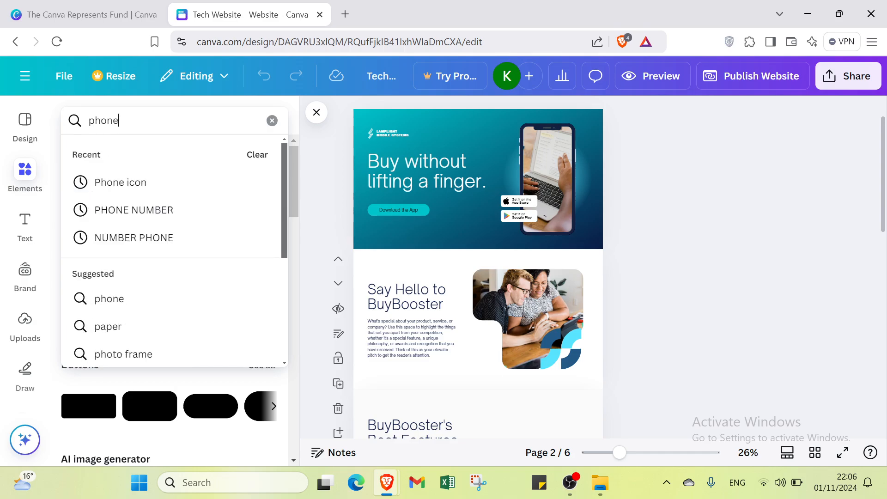
pyautogui.press('Return')
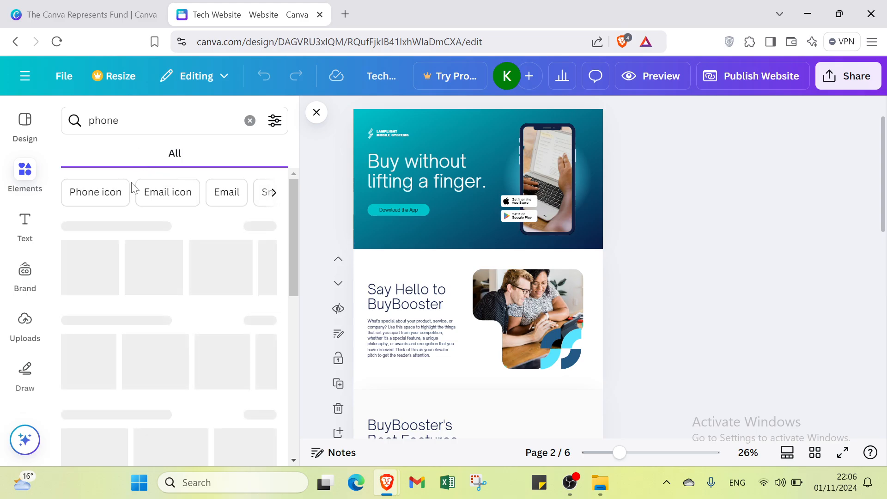
# - Add the first phone frame from the search results to the "Say Hello to BuyBooster" section
pyautogui.scroll(-5, 157, 239)
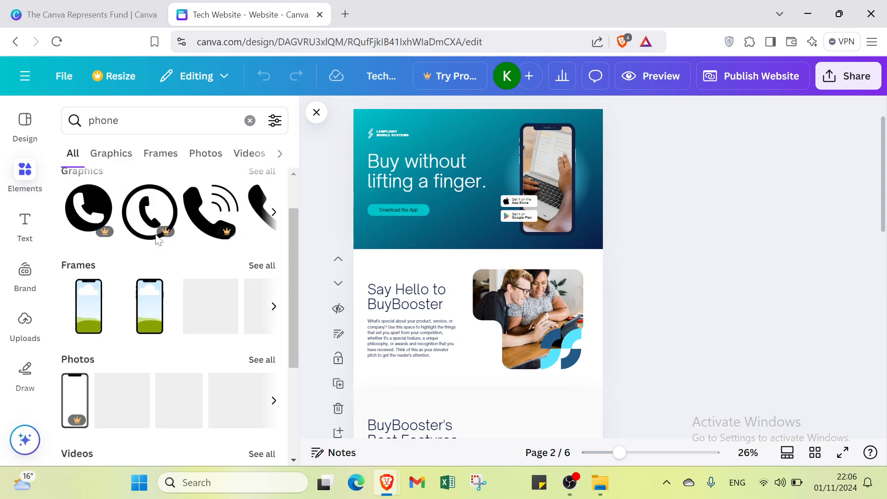
pyautogui.scroll(2, 175, 233)
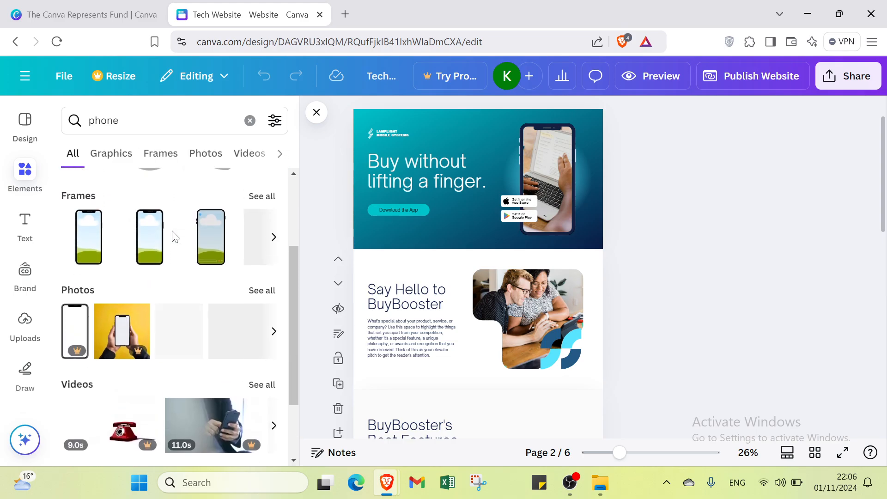
pyautogui.click(100, 244)
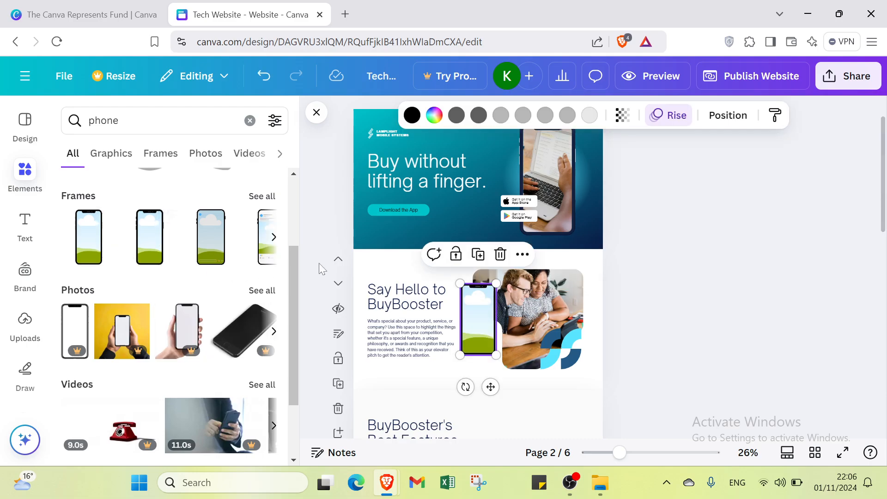
pyautogui.scroll(1, 465, 262)
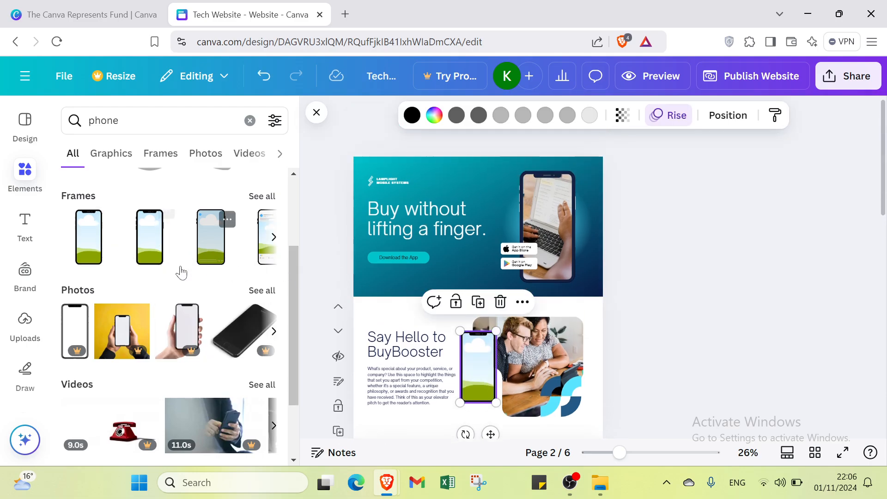
# - Move the phone frame over the phone image in the "Buy without lifting a finger." section and enlarge it to roughly that image's size
pyautogui.click(508, 385)
pyautogui.click(519, 377)
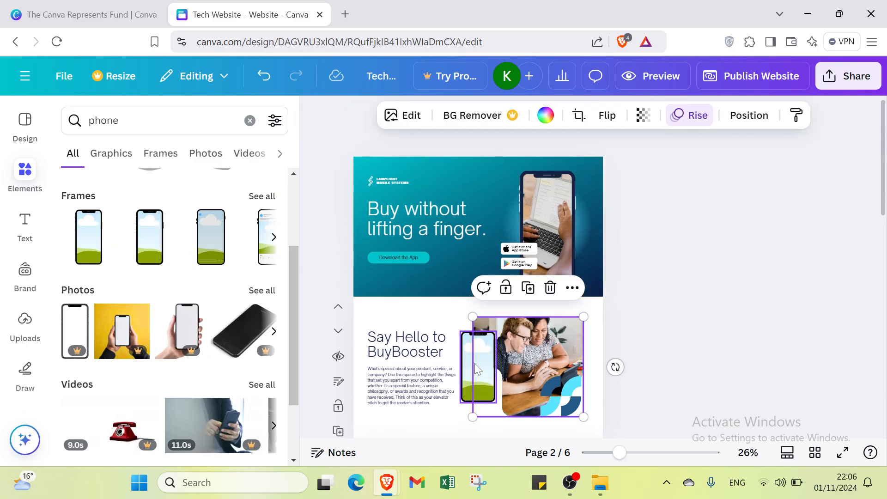
pyautogui.click(478, 368)
pyautogui.moveTo(463, 334); pyautogui.dragTo(451, 324)
pyautogui.moveTo(480, 363); pyautogui.dragTo(553, 223)
pyautogui.moveTo(520, 175); pyautogui.dragTo(513, 165)
pyautogui.click(514, 167)
pyautogui.click(550, 258)
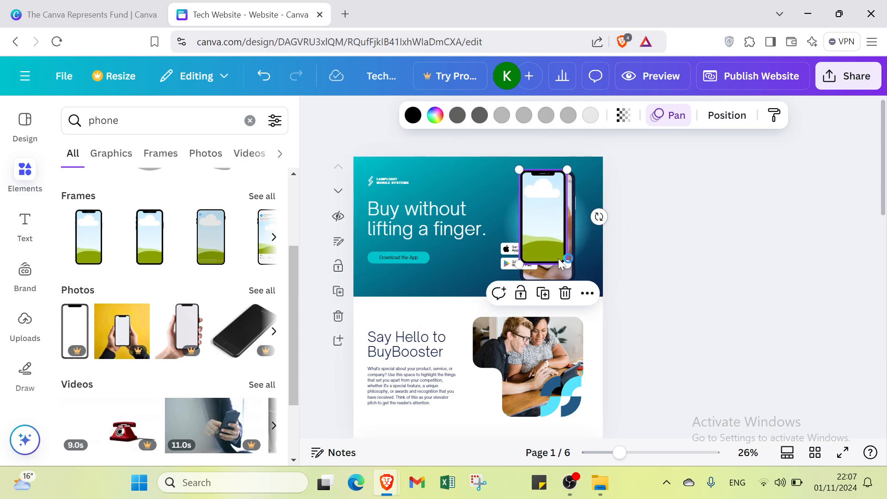
pyautogui.moveTo(562, 259); pyautogui.dragTo(573, 274)
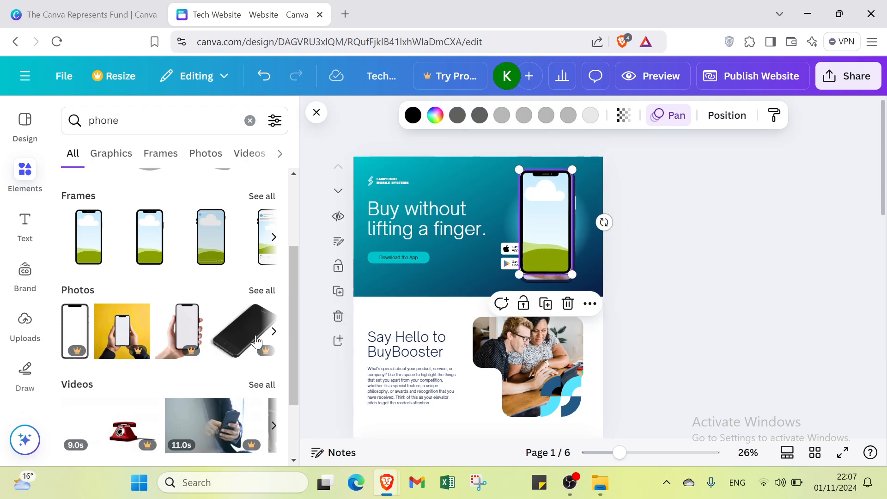
# - Browse the other phone frames and the phone graphics among the element search results
pyautogui.scroll(-2, 252, 337)
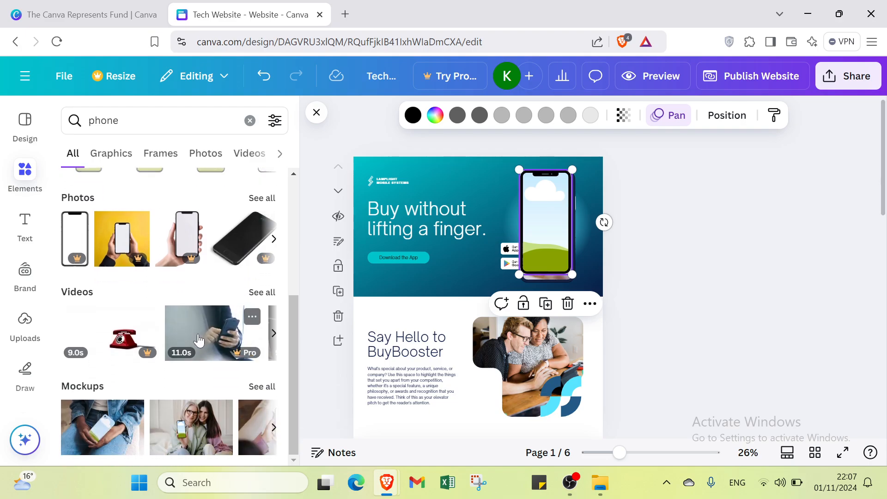
pyautogui.scroll(4, 157, 371)
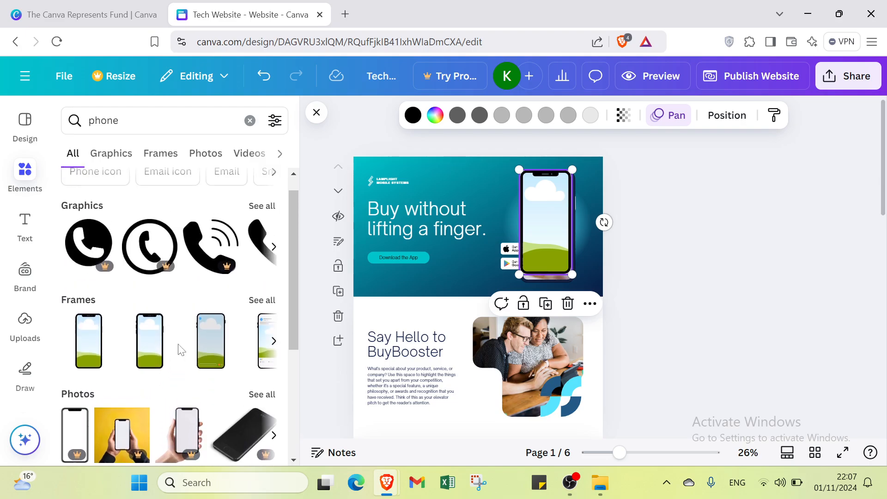
pyautogui.click(274, 319)
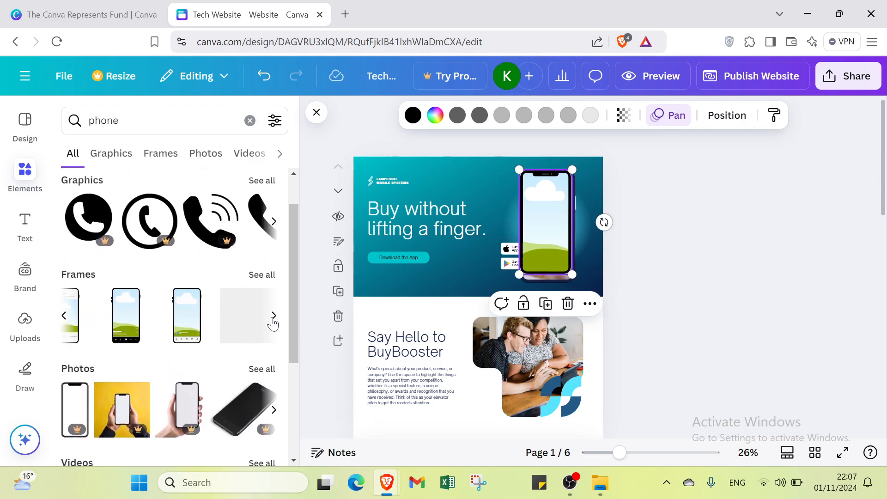
pyautogui.click(273, 321)
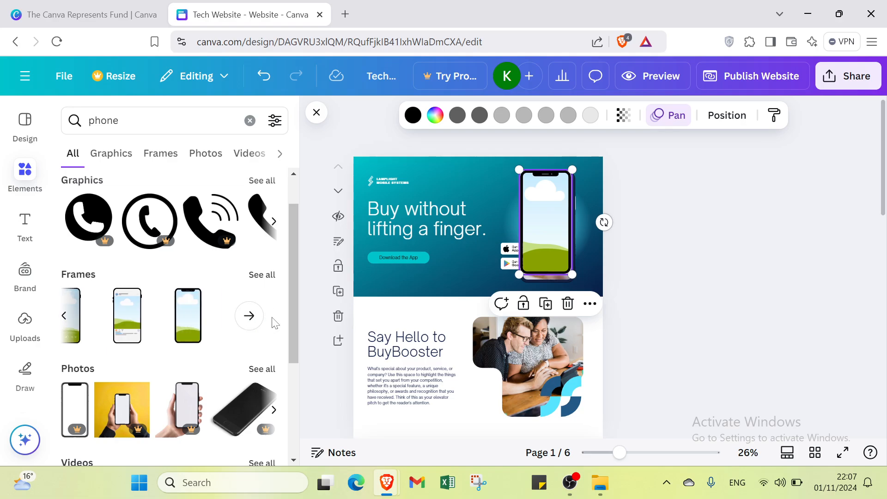
pyautogui.click(128, 153)
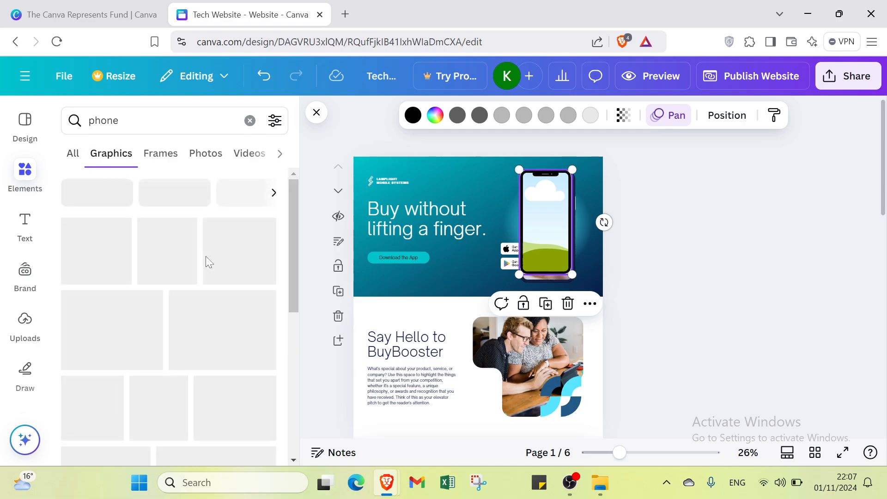
pyautogui.scroll(-8, 194, 264)
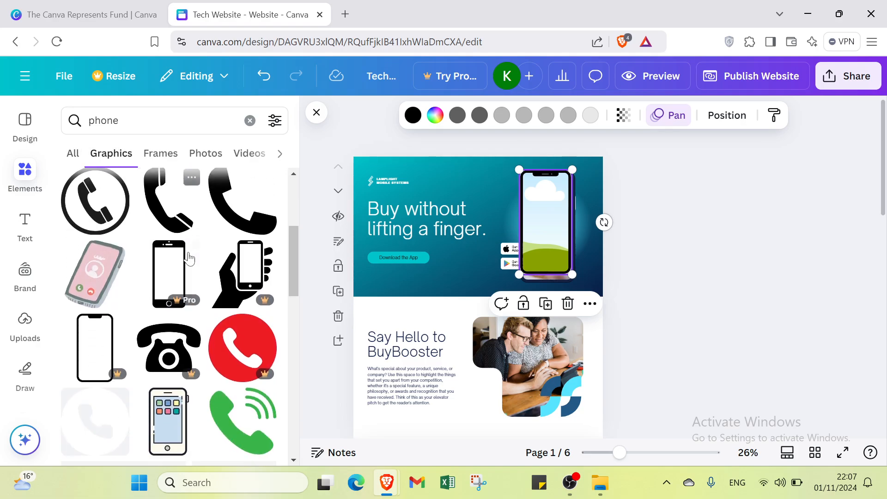
pyautogui.scroll(-2, 185, 264)
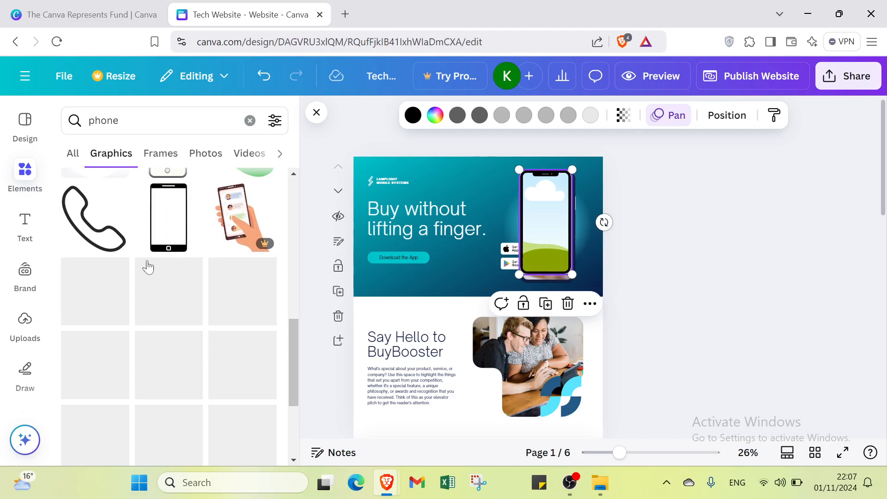
pyautogui.scroll(-4, 246, 293)
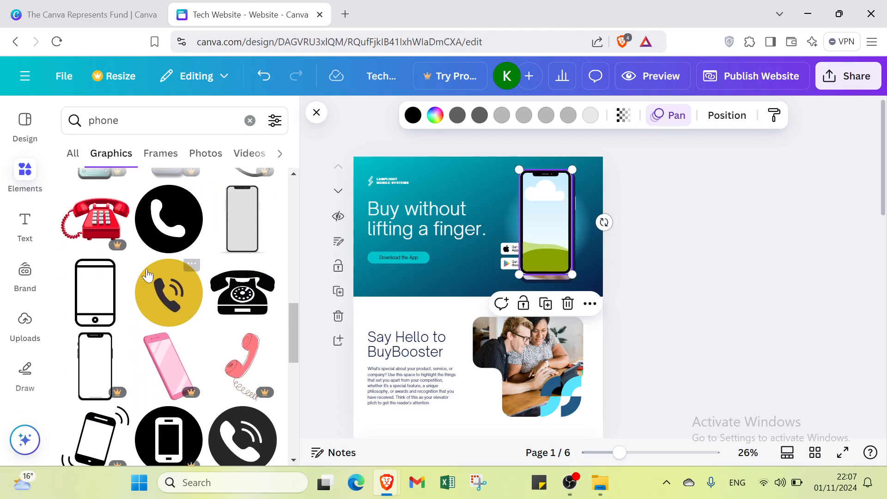
# - Add the grey-screen smartphone graphic, shrink it and place it over the phone frame in the top section
pyautogui.scroll(-5, 222, 264)
pyautogui.scroll(3, 207, 273)
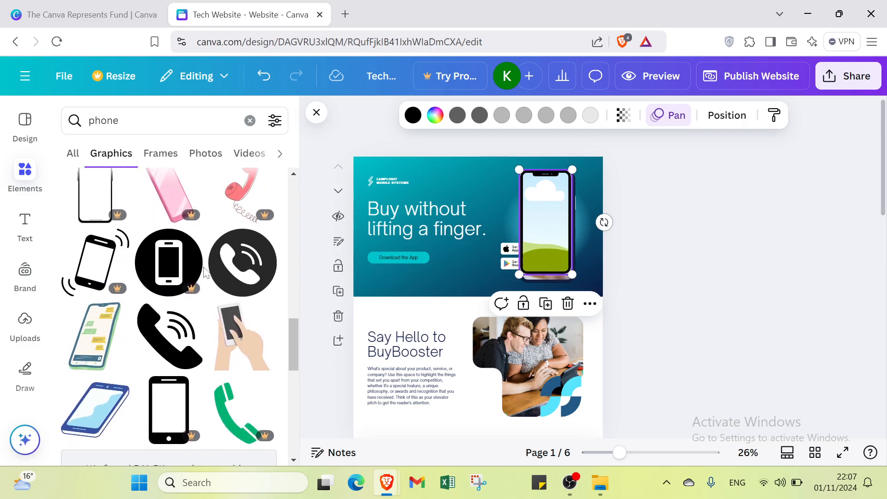
pyautogui.scroll(2, 240, 281)
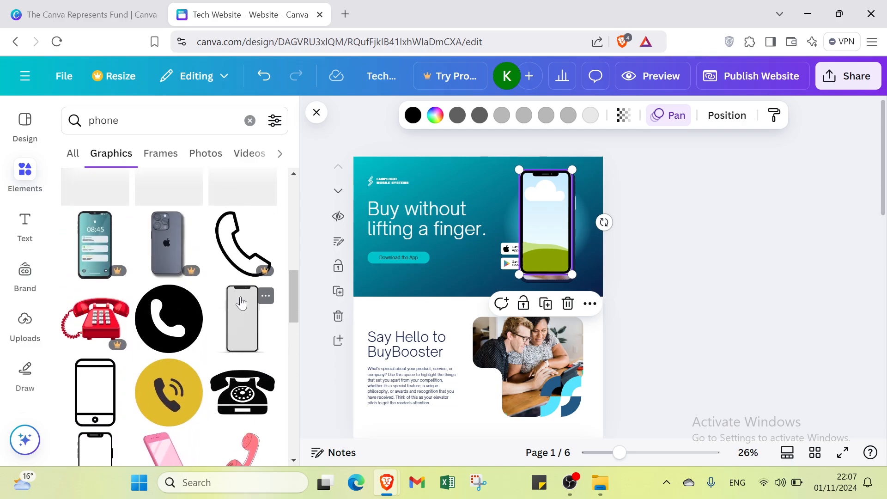
pyautogui.click(242, 317)
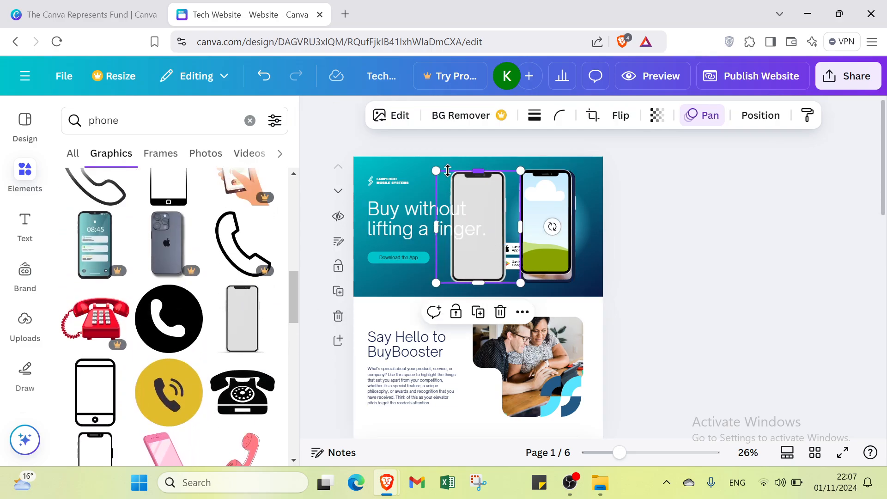
pyautogui.moveTo(435, 171); pyautogui.dragTo(464, 198)
pyautogui.moveTo(482, 237); pyautogui.dragTo(540, 209)
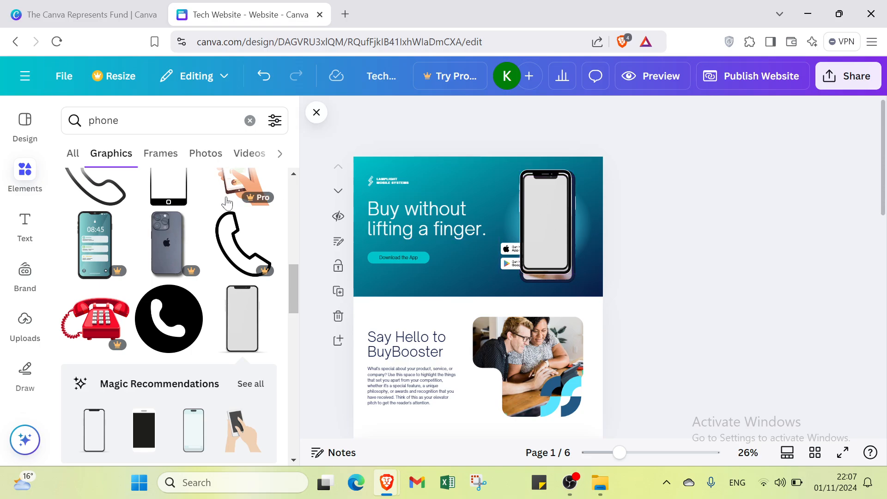
# - Replace the "Buy without lifting a finger." title with a new default heading and color it dark navy
pyautogui.click(24, 228)
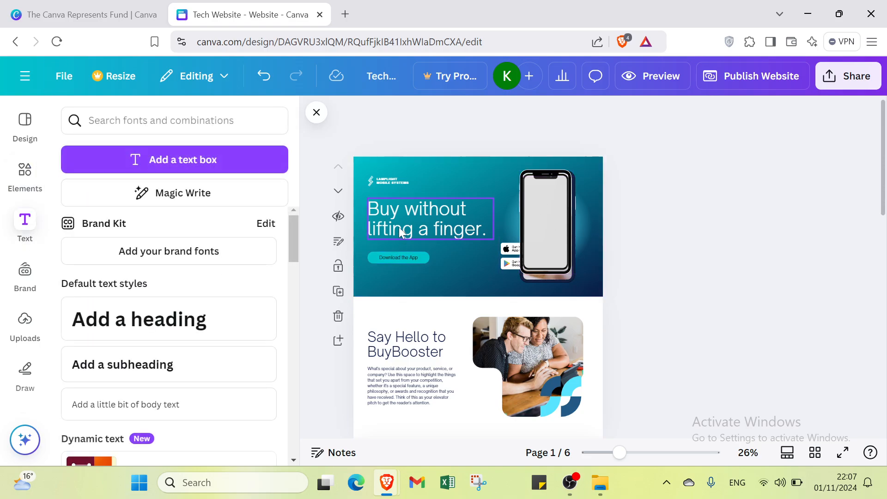
pyautogui.click(390, 216)
pyautogui.press('Delete')
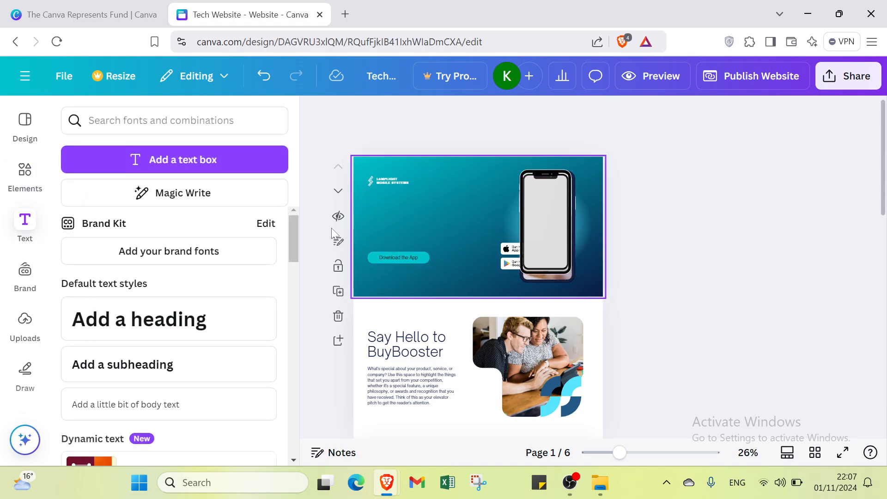
pyautogui.click(200, 316)
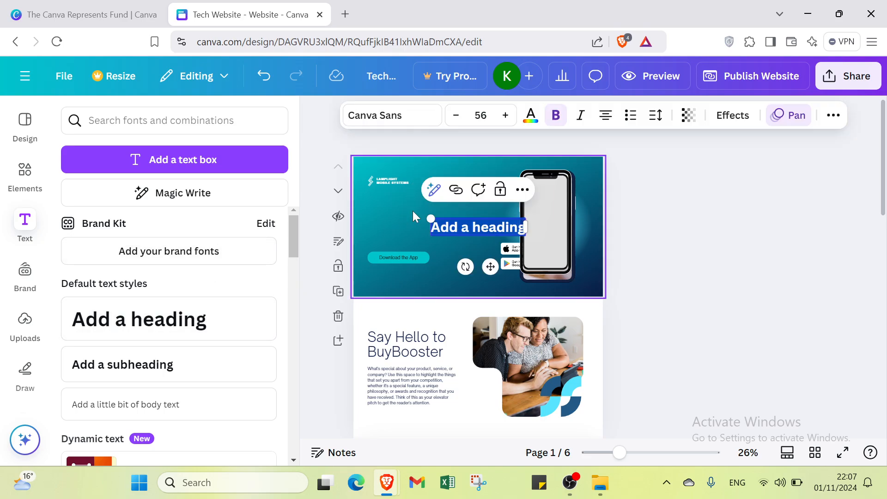
pyautogui.click(528, 116)
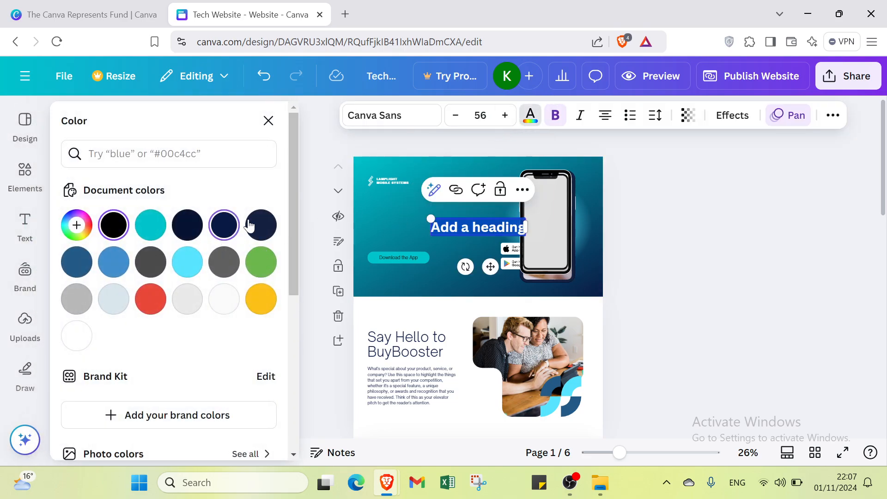
pyautogui.click(224, 225)
# - Try font sizes 144 and 6 on the new heading
pyautogui.click(481, 115)
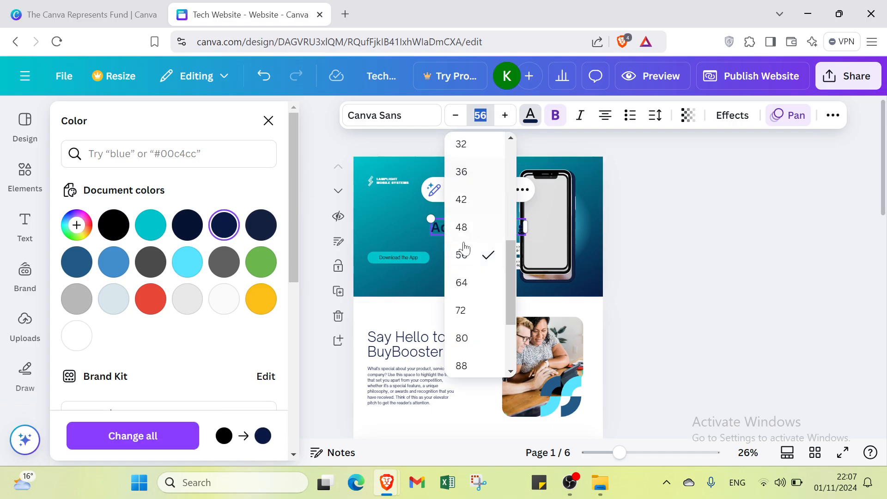
pyautogui.scroll(-3, 474, 362)
pyautogui.click(464, 358)
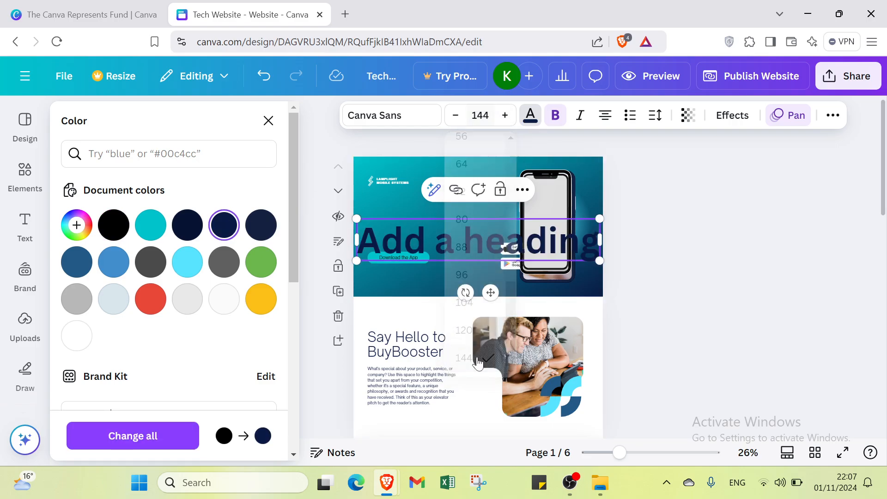
pyautogui.click(480, 115)
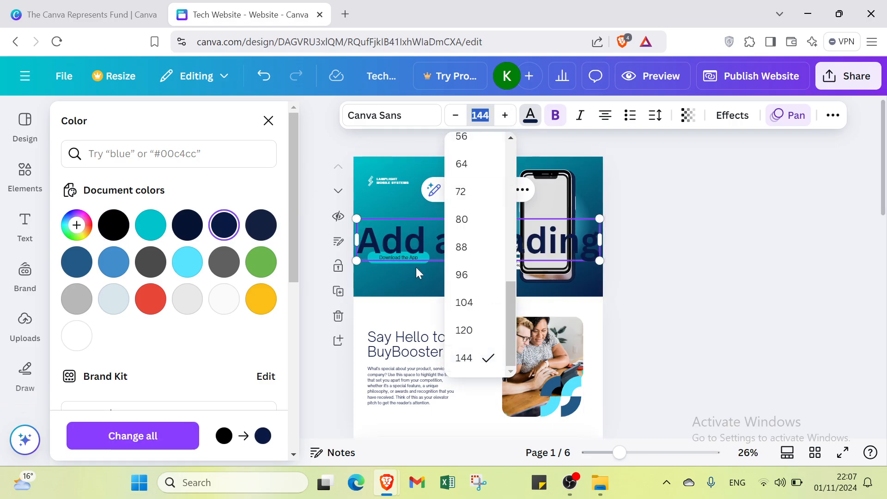
pyautogui.scroll(10, 475, 224)
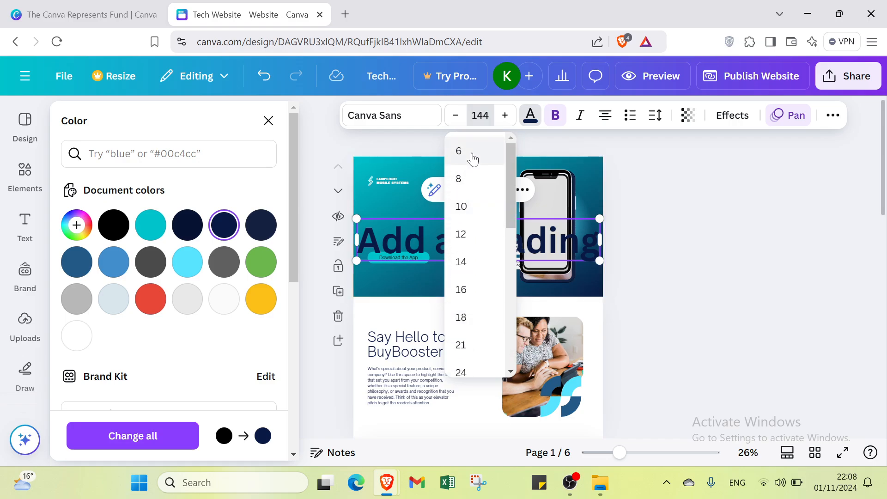
pyautogui.click(462, 152)
# - Set the new heading's font size to 36 and close the color choices
pyautogui.click(481, 115)
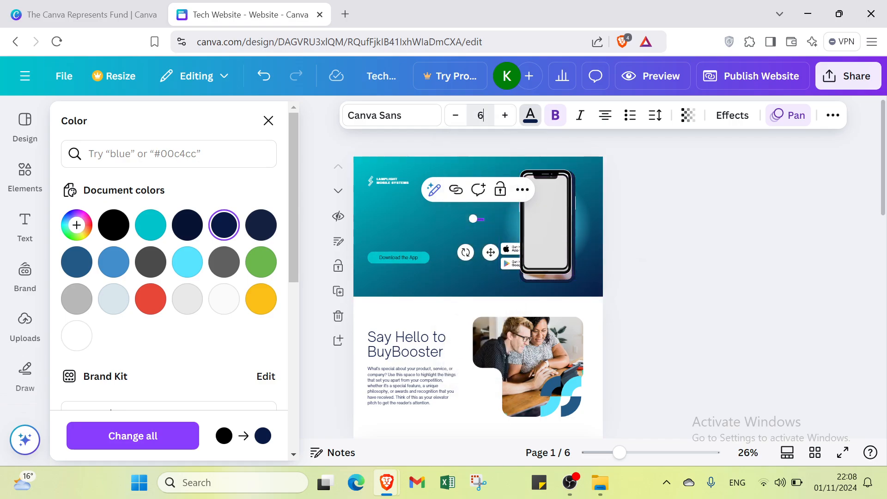
pyautogui.scroll(-3, 475, 332)
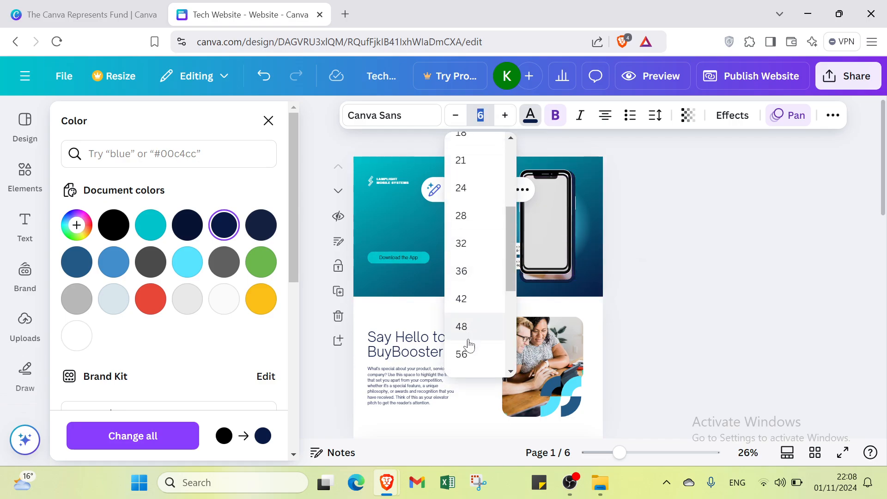
pyautogui.click(462, 271)
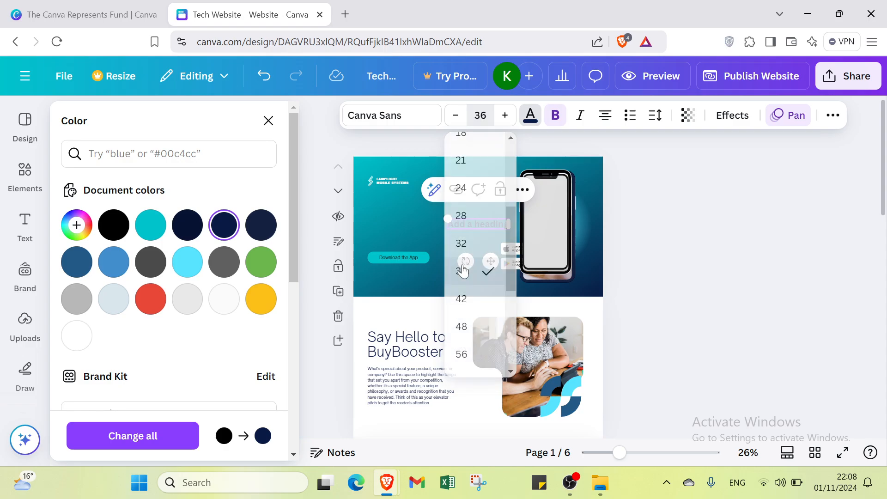
pyautogui.click(697, 209)
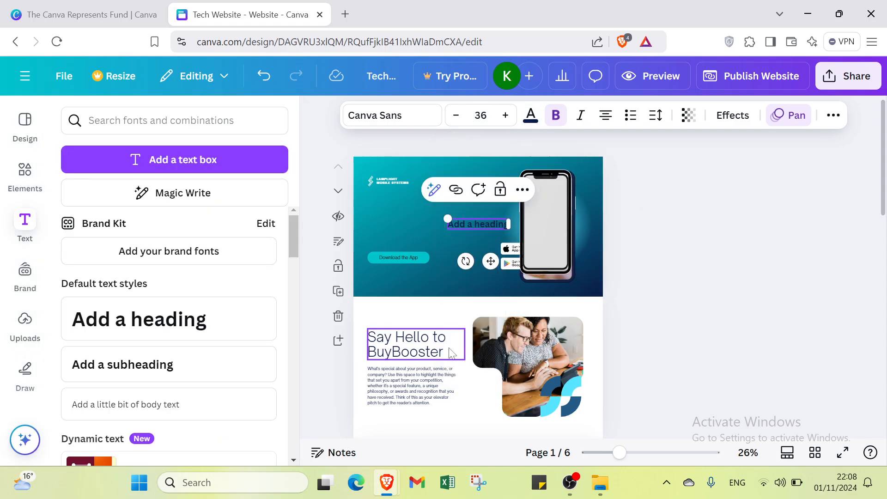
# - Add a default subheading and a line of body text below the paragraph in the "Say Hello to BuyBooster" section
pyautogui.click(423, 374)
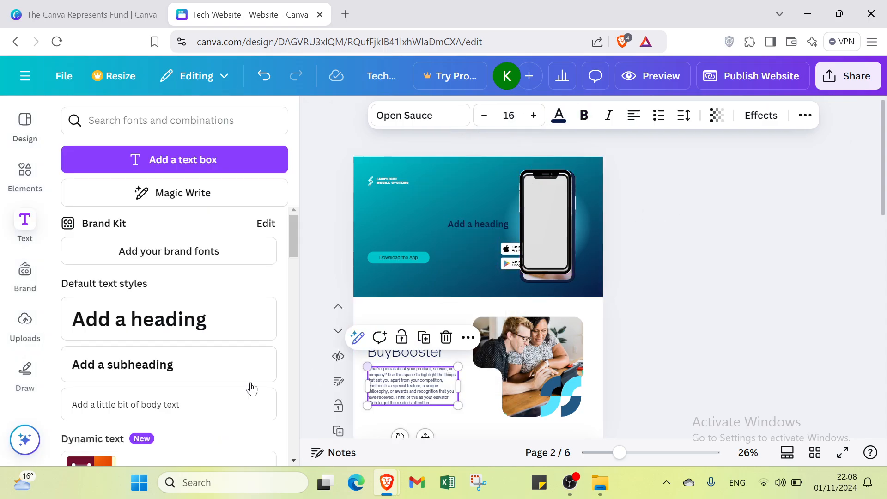
pyautogui.click(160, 367)
pyautogui.click(133, 405)
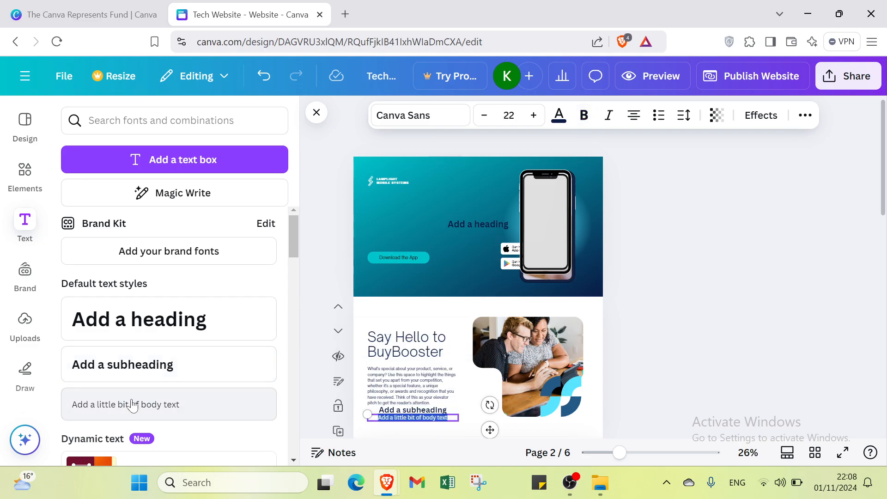
# - Browse the available font combinations for text styles
pyautogui.scroll(-4, 132, 402)
pyautogui.scroll(-4, 132, 295)
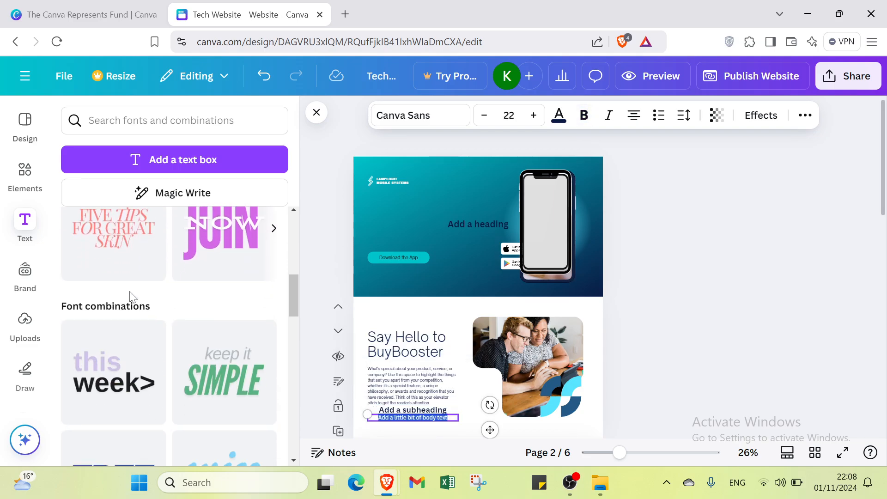
pyautogui.scroll(-8, 145, 365)
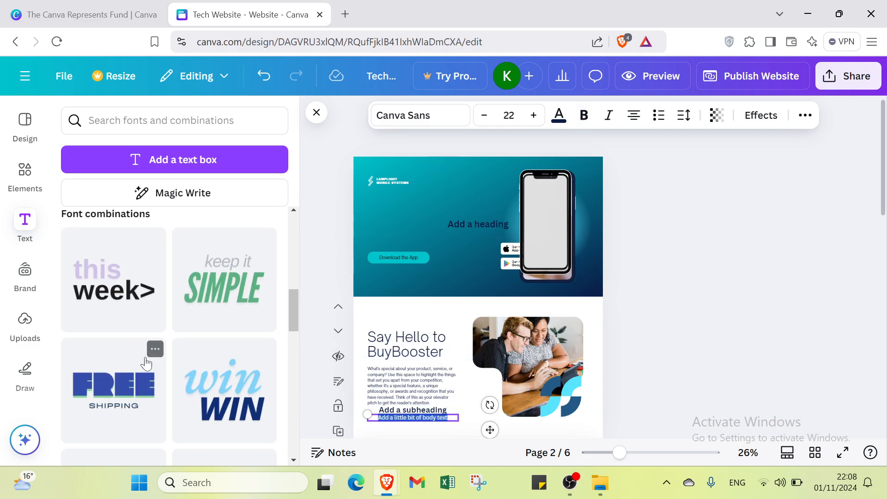
pyautogui.scroll(-10, 146, 363)
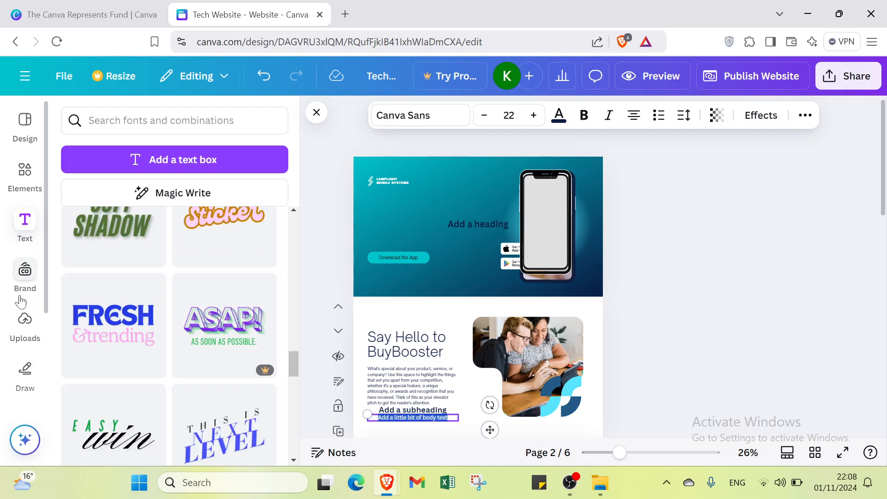
# - Look through the editor's brand, uploads, drawing, projects and apps resources
pyautogui.click(24, 279)
pyautogui.click(24, 325)
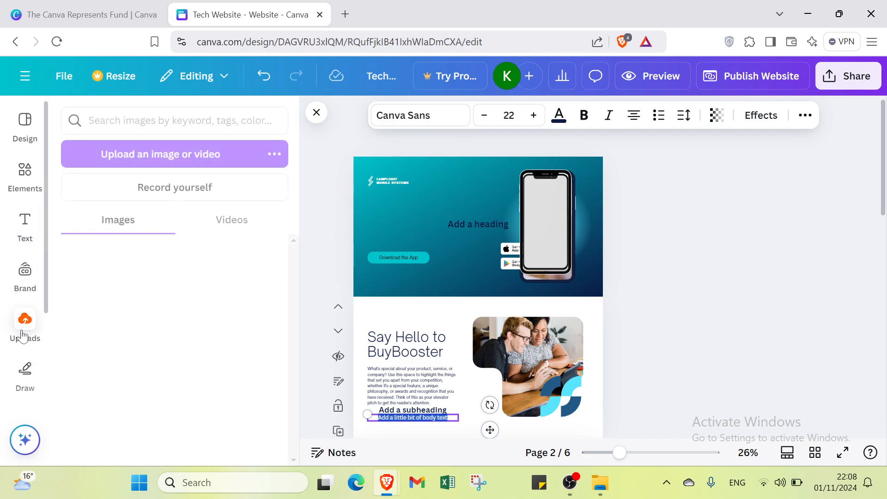
pyautogui.click(16, 375)
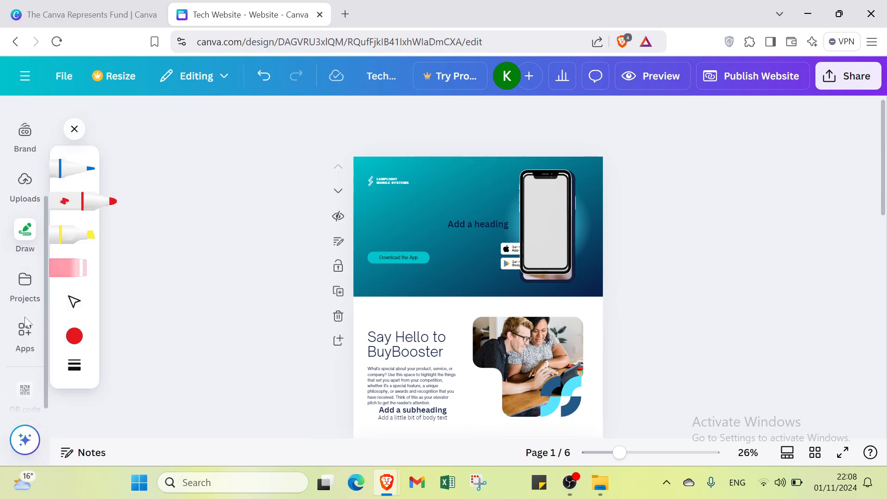
pyautogui.click(25, 296)
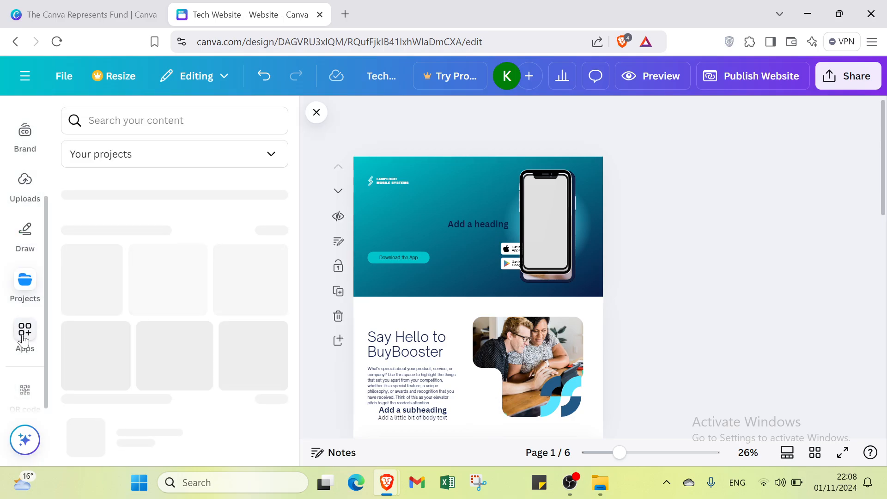
pyautogui.click(21, 355)
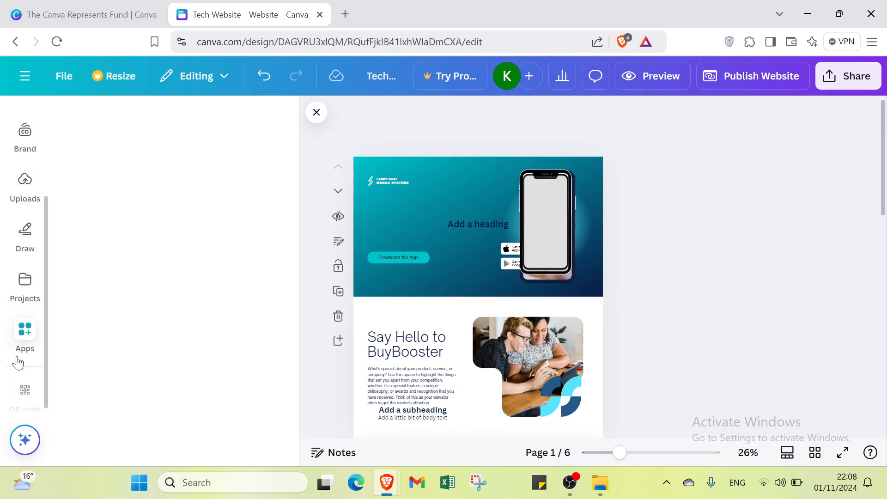
pyautogui.scroll(2, 28, 268)
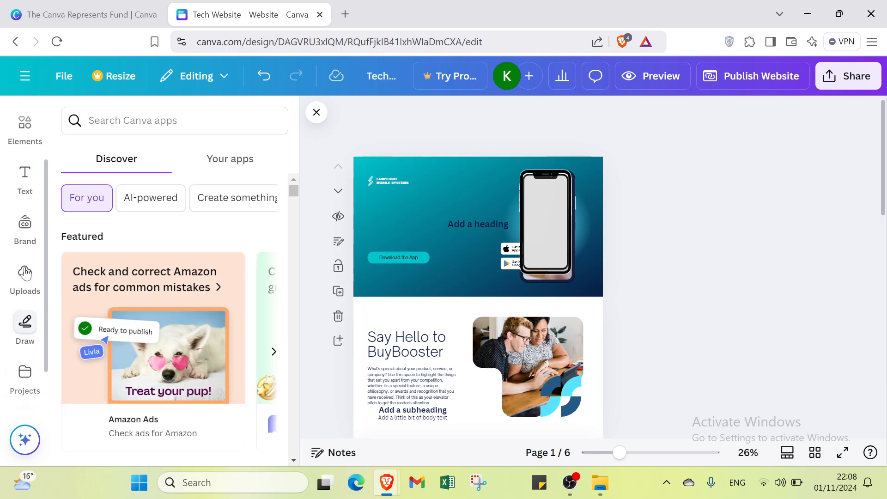
# - Review the Brand Kit options for logos, colors, fonts, brand voice and photos
pyautogui.click(26, 231)
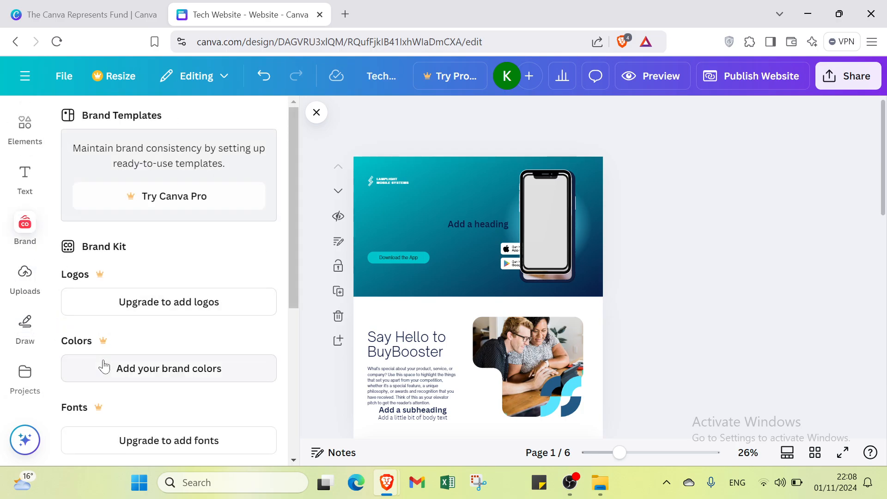
pyautogui.scroll(-3, 95, 416)
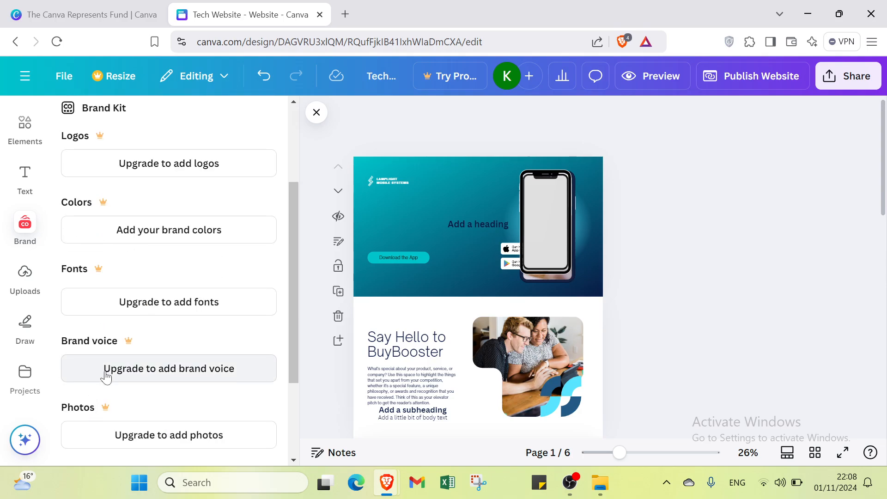
# - Check the media upload options by opening and cancelling the file picker, and open the self-recording studio
pyautogui.click(24, 289)
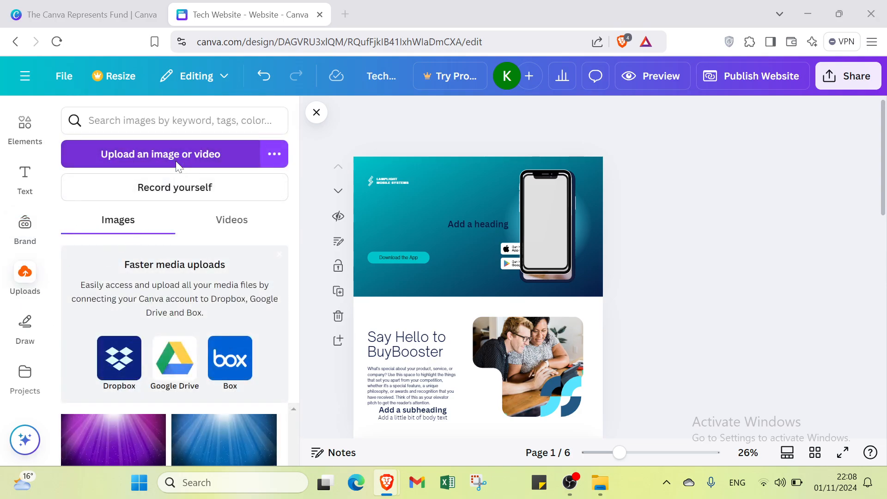
pyautogui.click(178, 166)
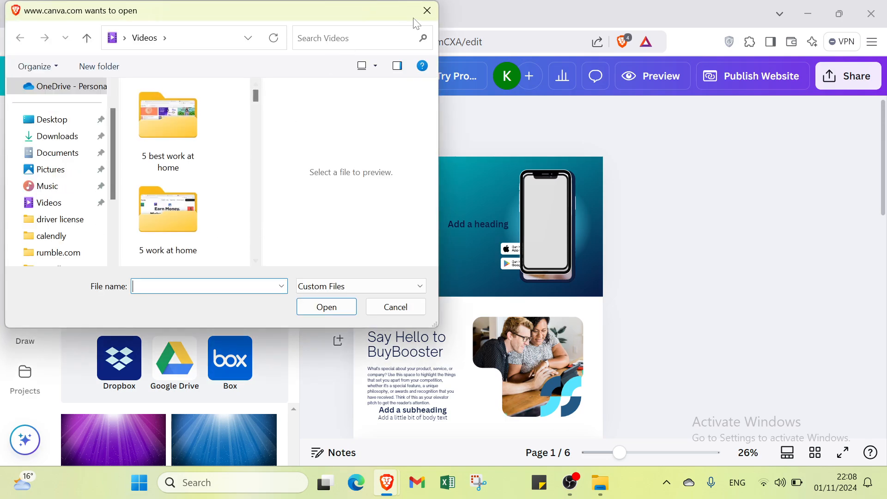
pyautogui.click(427, 10)
pyautogui.click(433, 13)
pyautogui.click(203, 189)
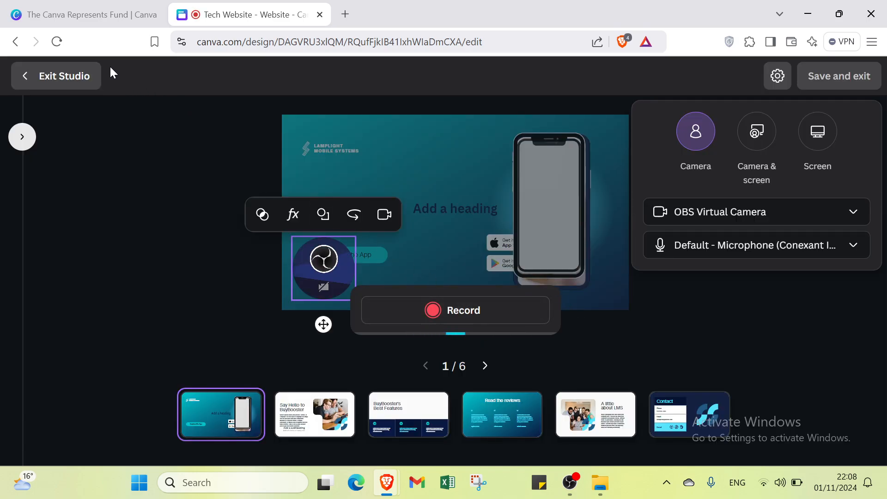
# - Return to the Tech Website template page and start customizing a fresh copy of the template
pyautogui.click(16, 42)
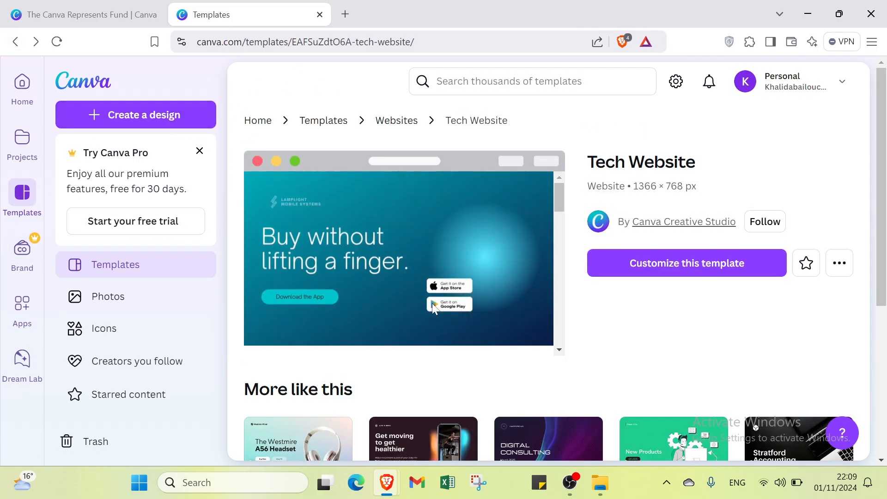
pyautogui.scroll(-4, 431, 303)
pyautogui.scroll(1, 425, 300)
pyautogui.scroll(3, 425, 300)
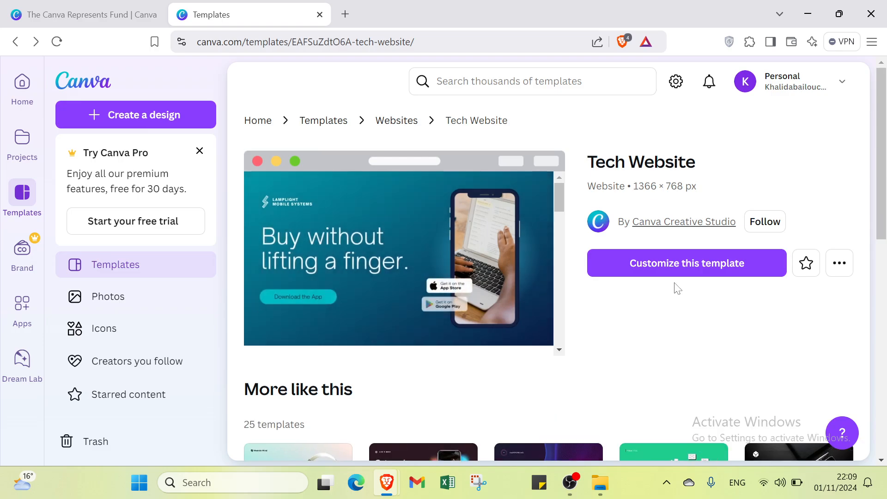
pyautogui.click(667, 274)
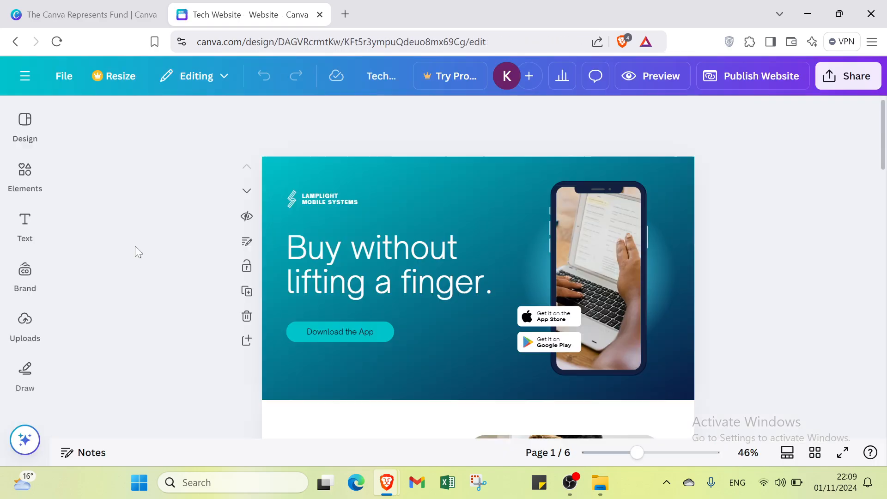
# - Check the brand and upload resources, and try out the pen, marker, highlighter and eraser drawing tools
pyautogui.click(25, 274)
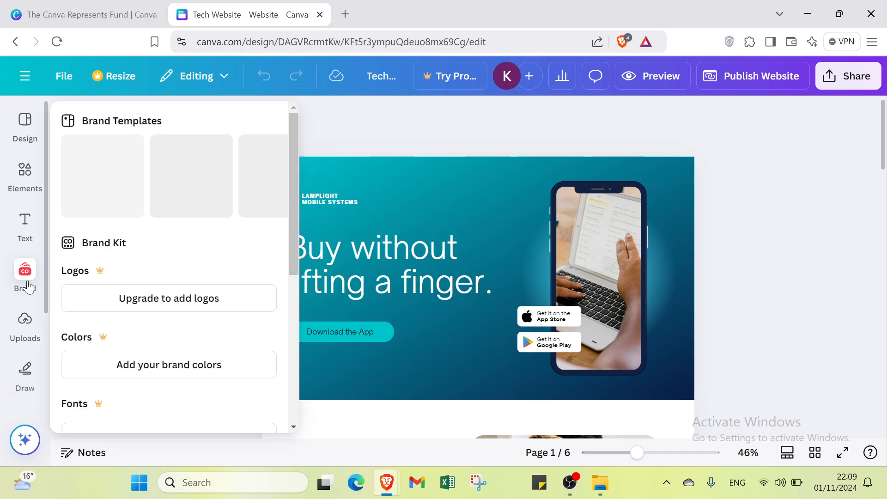
pyautogui.click(25, 322)
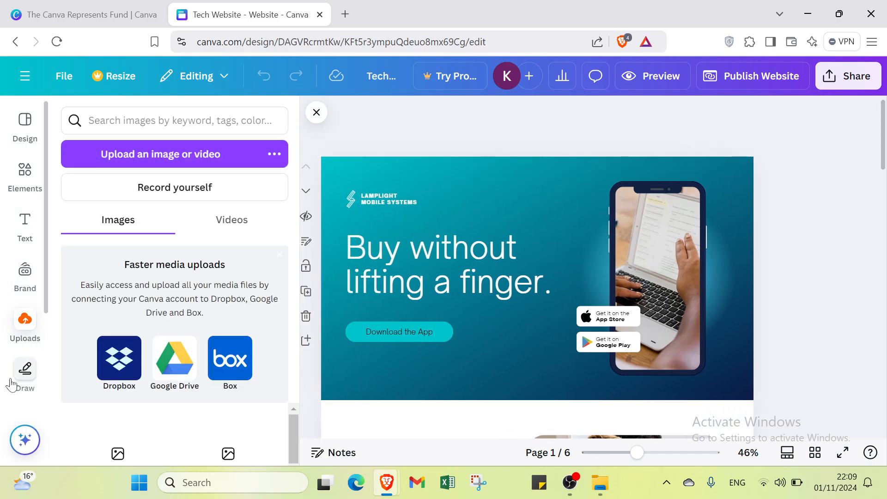
pyautogui.click(14, 383)
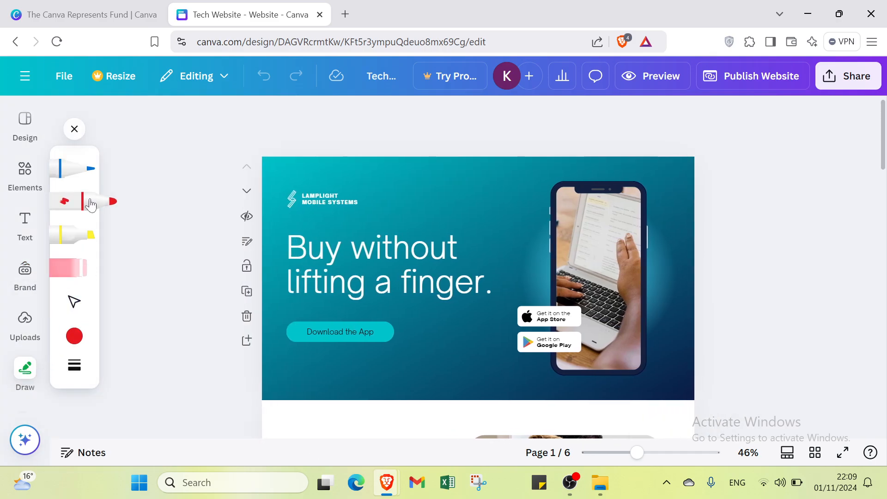
pyautogui.click(84, 179)
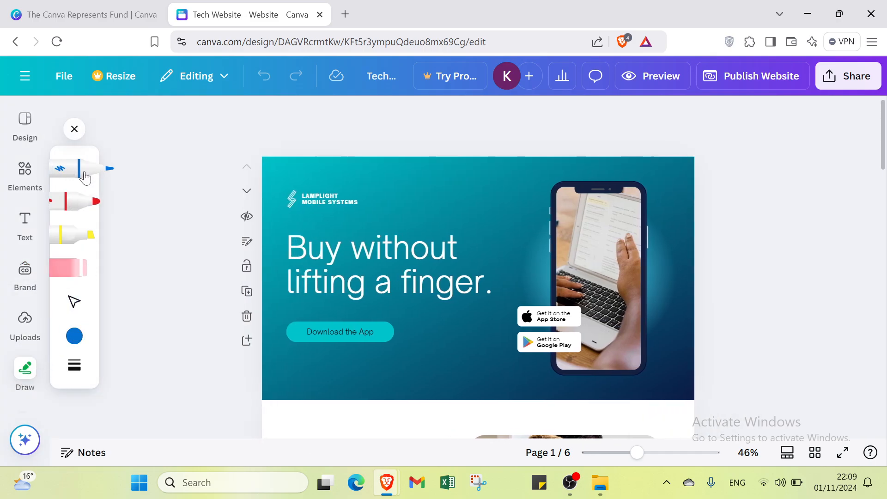
pyautogui.click(83, 209)
pyautogui.click(80, 235)
pyautogui.click(73, 269)
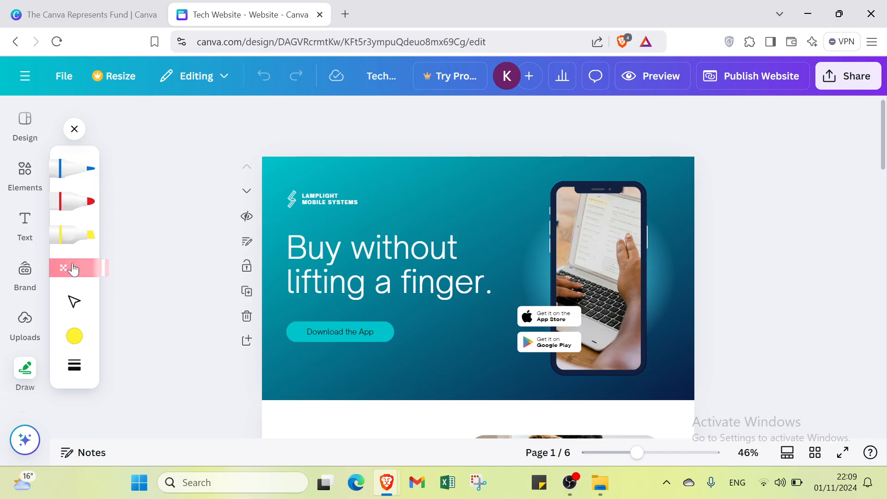
# - Set the drawing highlighter to the custom dark teal color #1F5755 and close the drawing tools
pyautogui.click(67, 236)
pyautogui.click(75, 341)
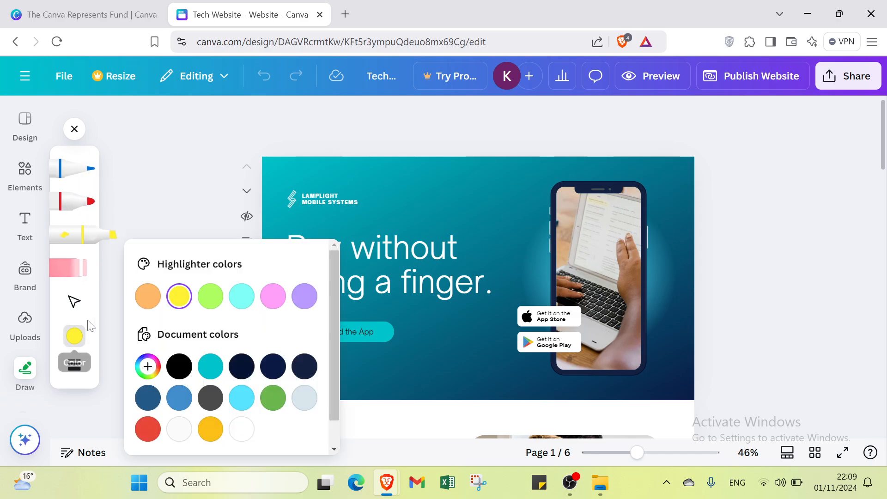
pyautogui.scroll(-1, 185, 342)
pyautogui.click(148, 337)
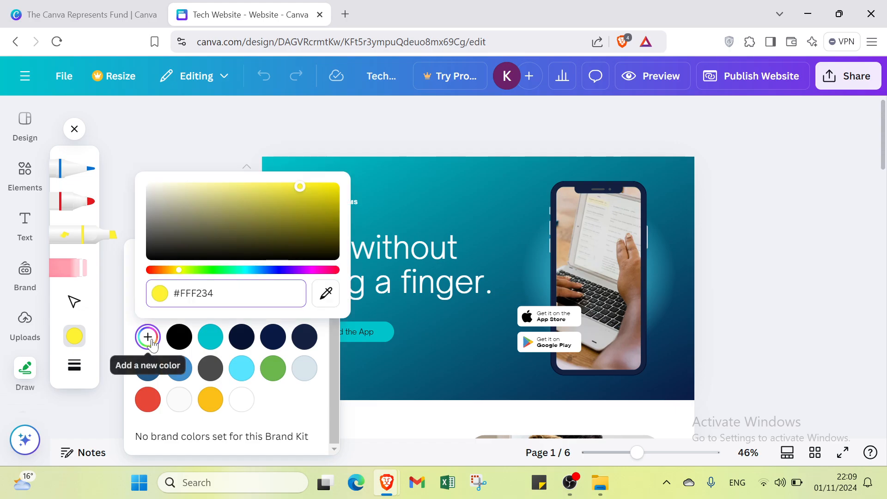
pyautogui.moveTo(217, 257); pyautogui.dragTo(174, 251)
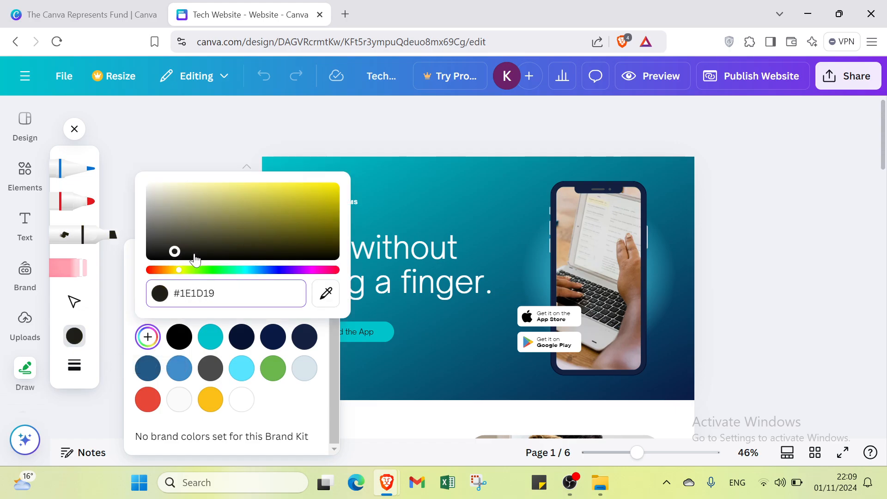
pyautogui.click(219, 271)
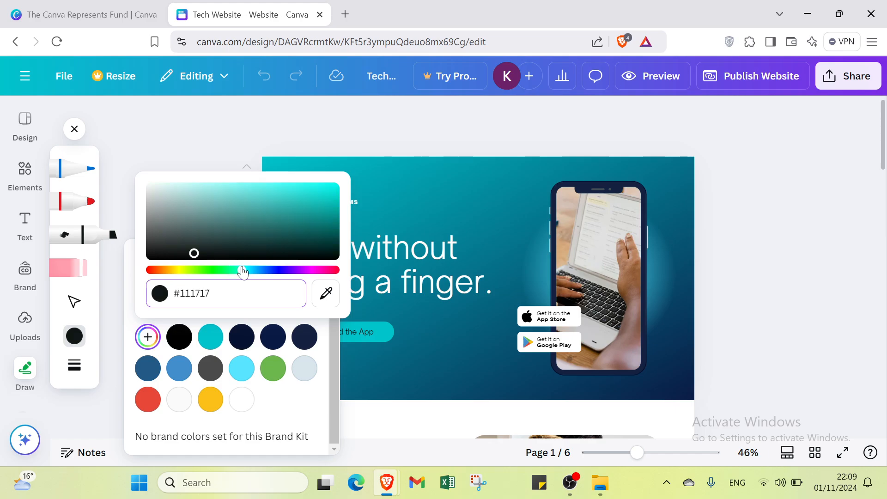
pyautogui.moveTo(297, 212); pyautogui.dragTo(282, 232)
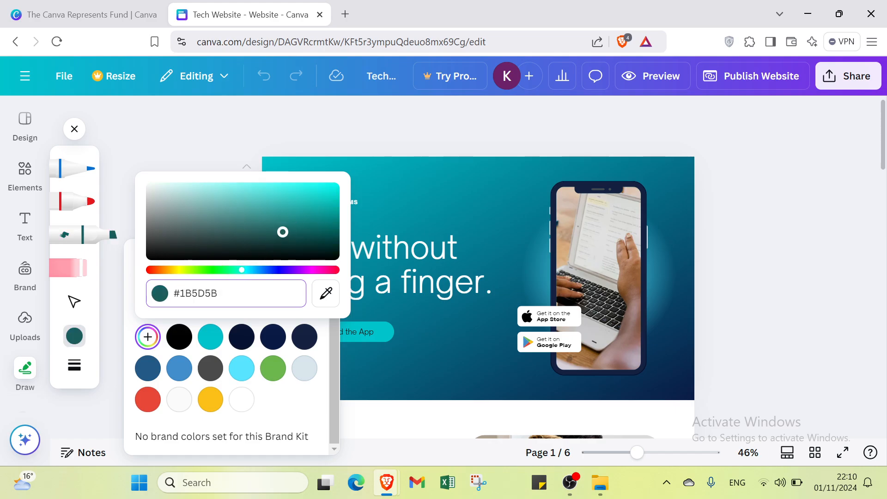
pyautogui.scroll(-3, 29, 367)
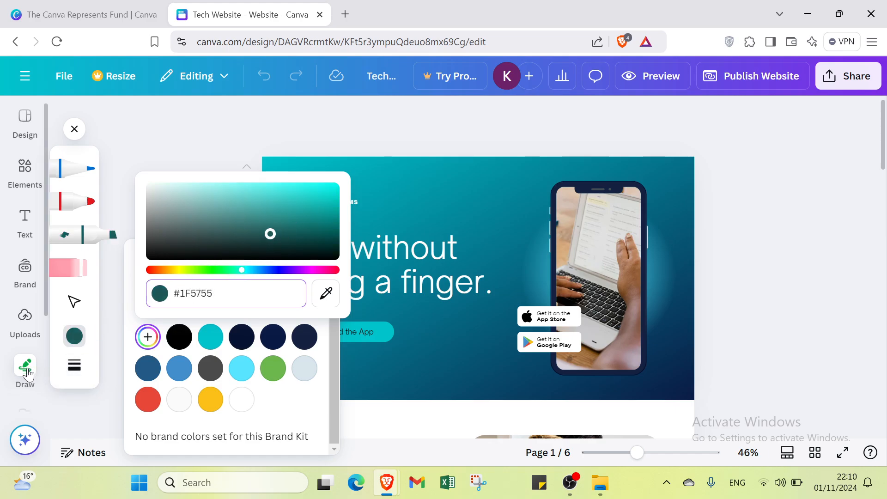
pyautogui.scroll(-1, 28, 291)
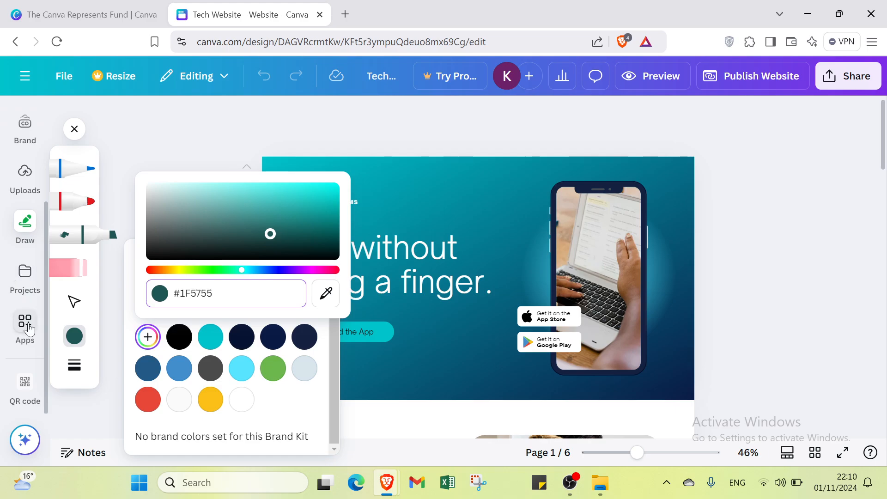
pyautogui.scroll(4, 26, 362)
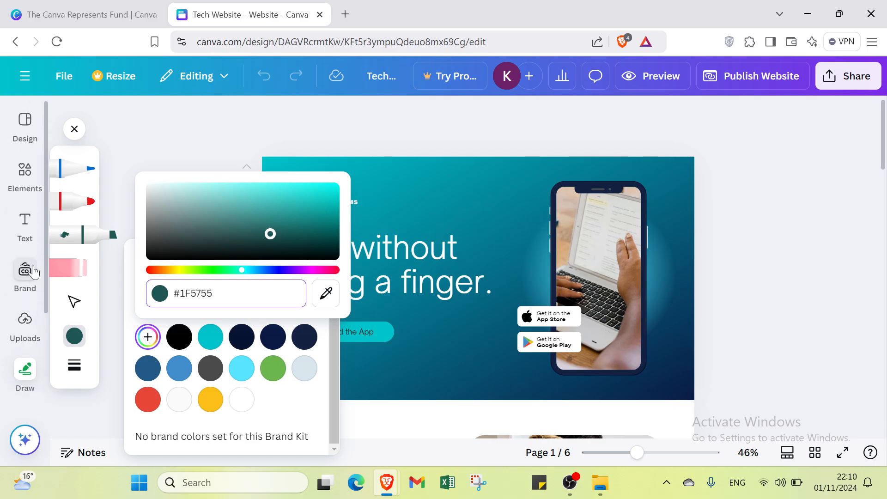
pyautogui.click(75, 129)
pyautogui.click(75, 128)
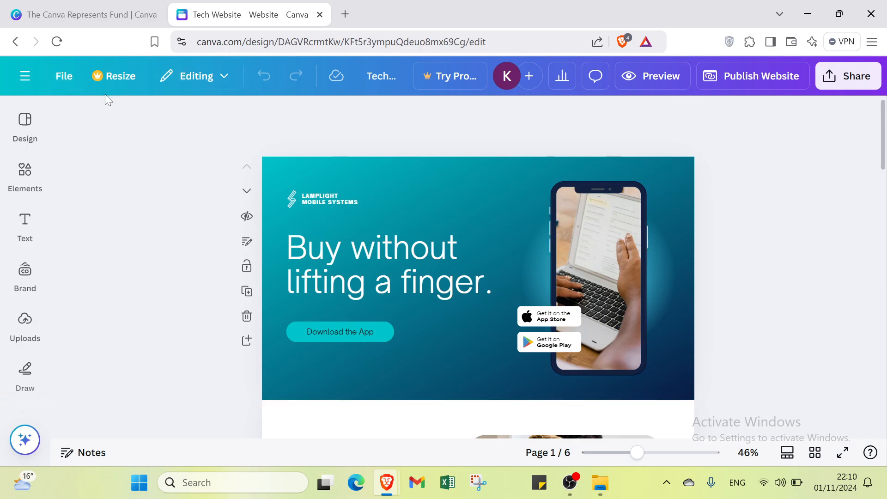
# - Check the available editing modes for the design and the comments on the current page
pyautogui.click(211, 86)
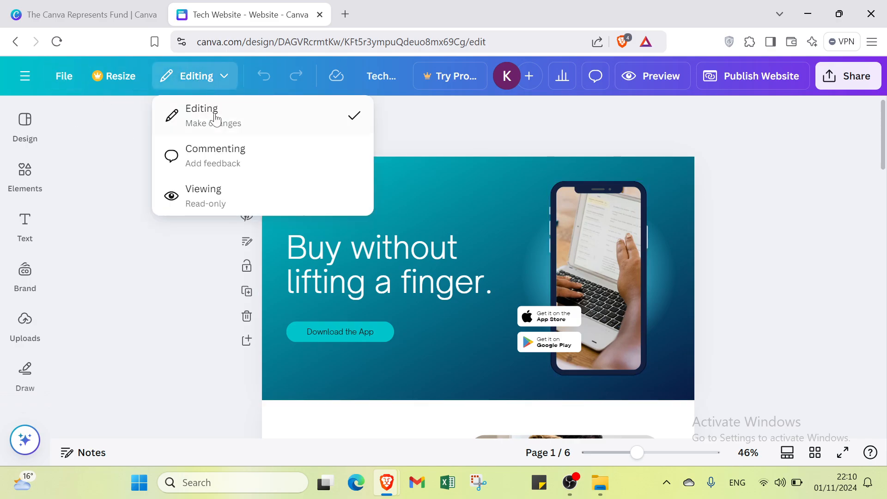
pyautogui.click(168, 230)
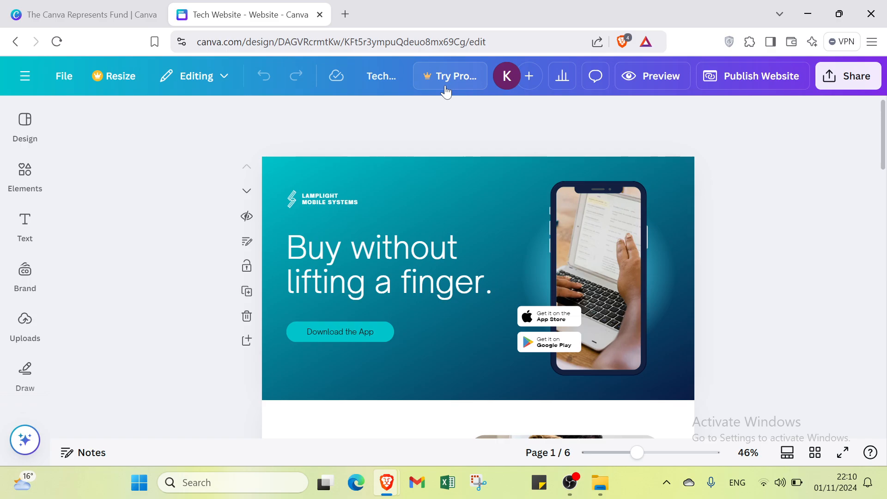
pyautogui.click(522, 86)
pyautogui.click(508, 142)
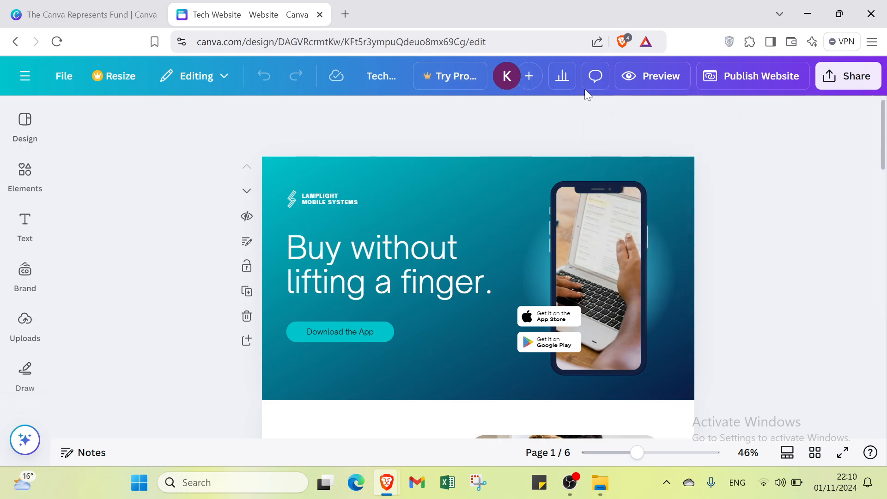
pyautogui.click(595, 78)
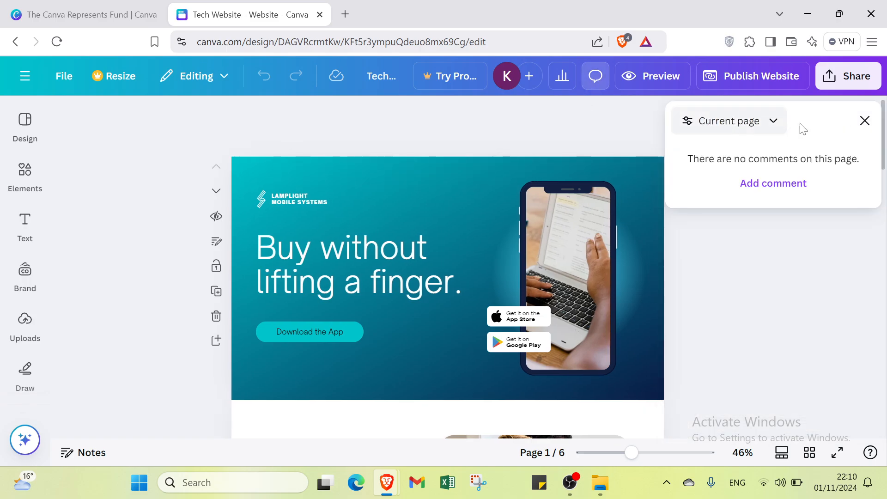
pyautogui.click(853, 120)
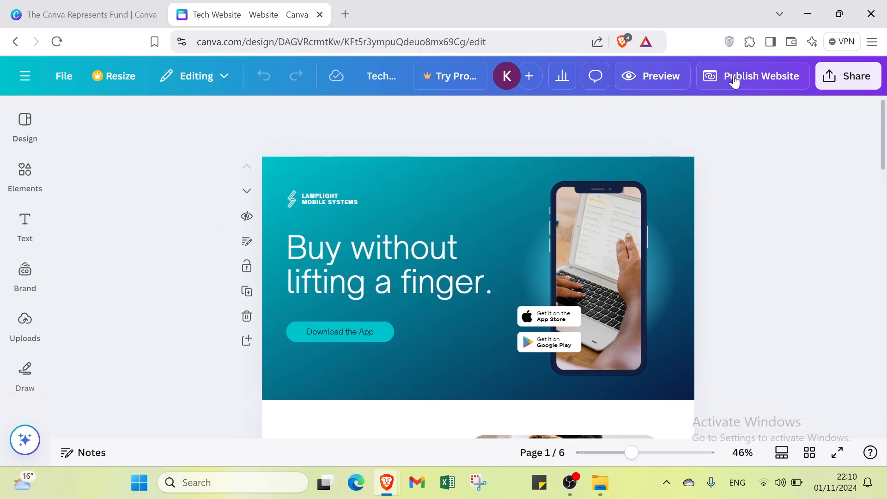
pyautogui.scroll(-5, 669, 259)
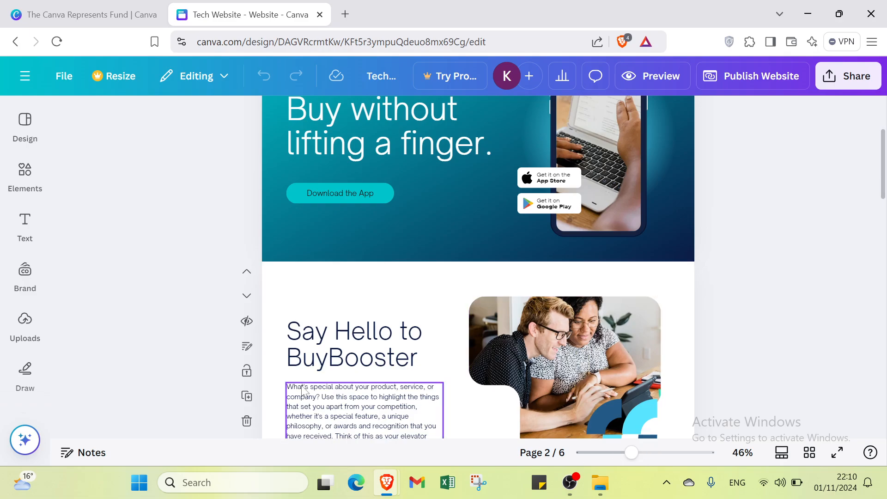
pyautogui.click(17, 381)
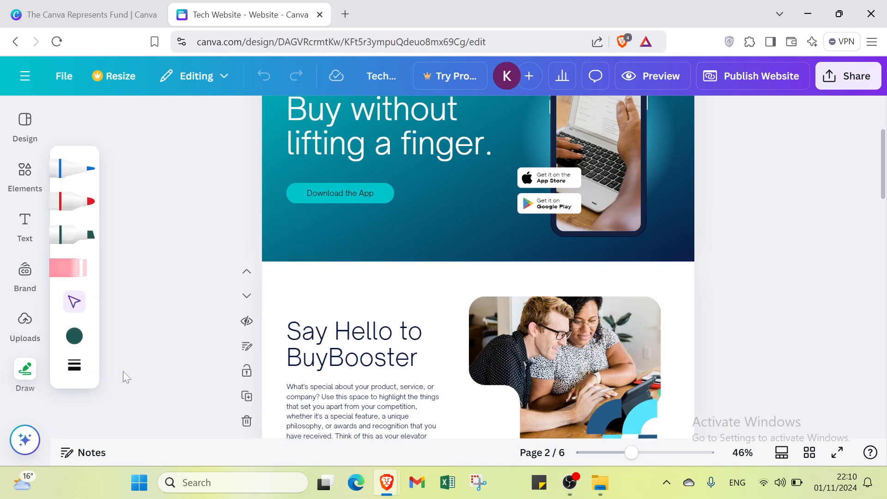
pyautogui.click(167, 298)
pyautogui.scroll(3, 166, 297)
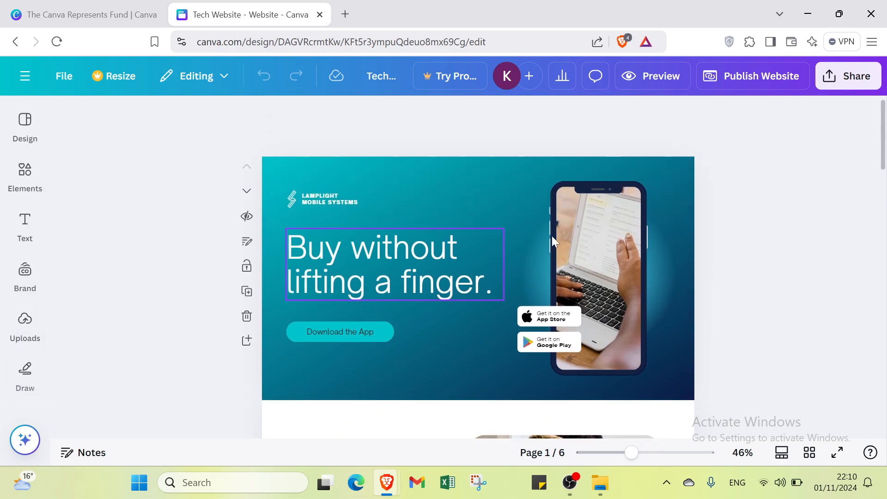
# - Look at who has access to the design and set its collaboration link to Anyone with the link
pyautogui.click(844, 77)
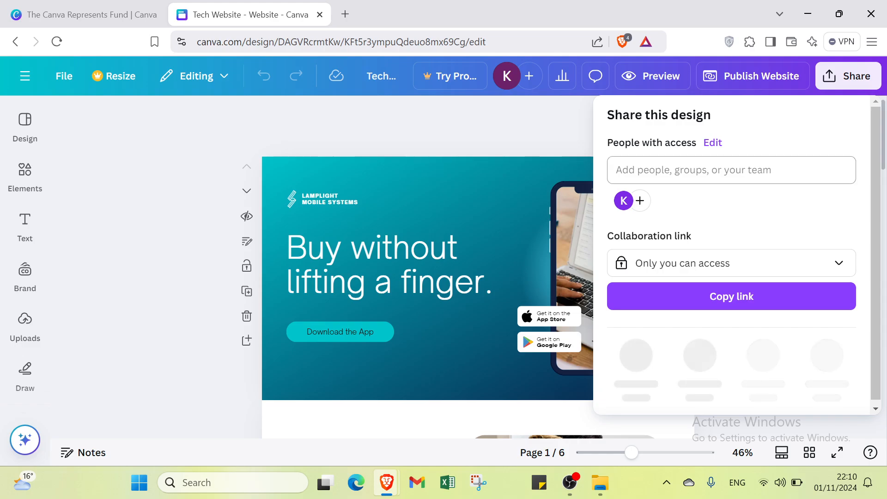
pyautogui.click(696, 174)
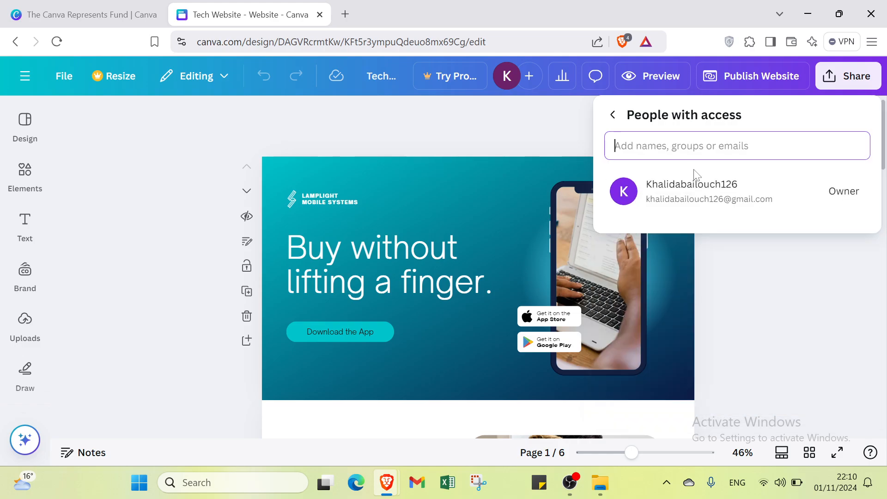
pyautogui.click(551, 133)
pyautogui.click(851, 76)
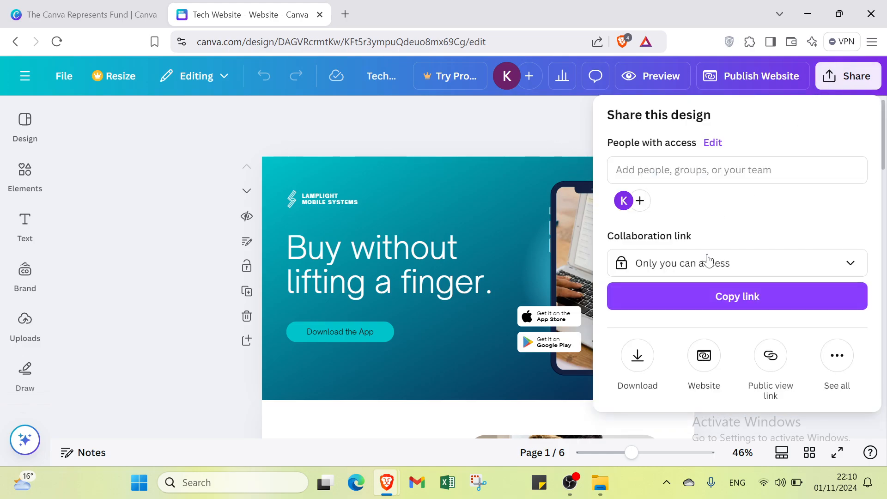
pyautogui.click(708, 260)
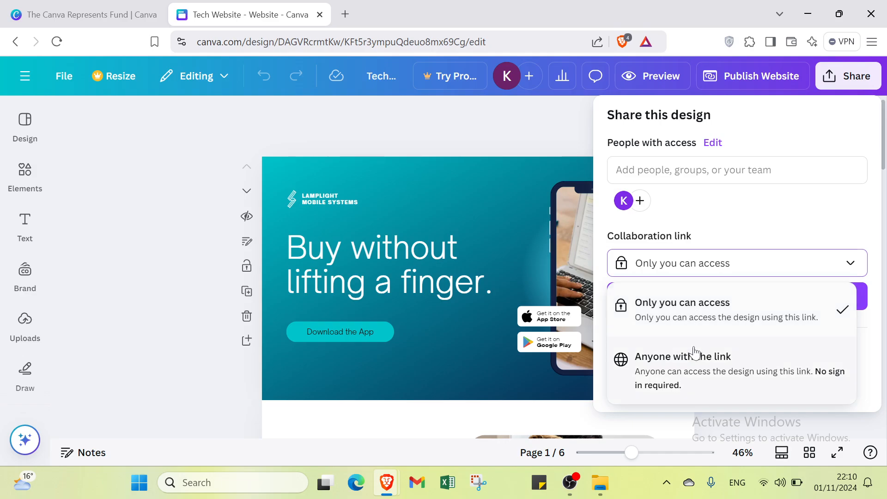
pyautogui.click(724, 357)
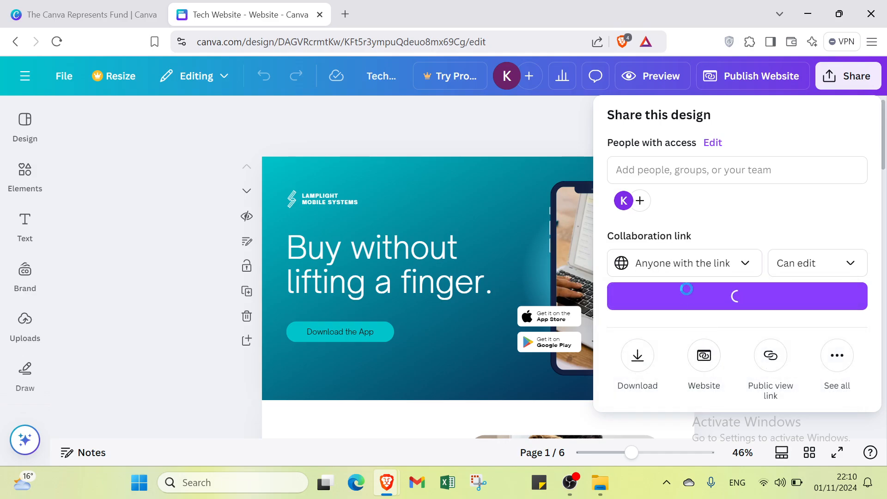
pyautogui.click(731, 276)
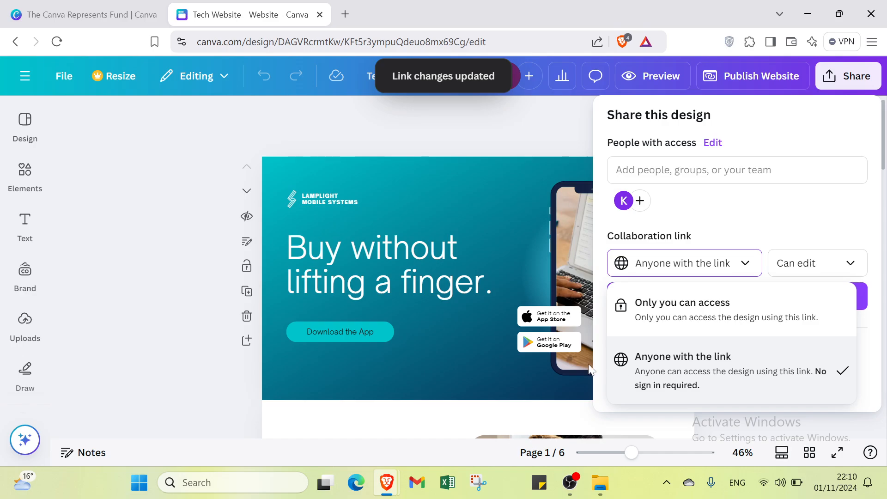
pyautogui.click(560, 135)
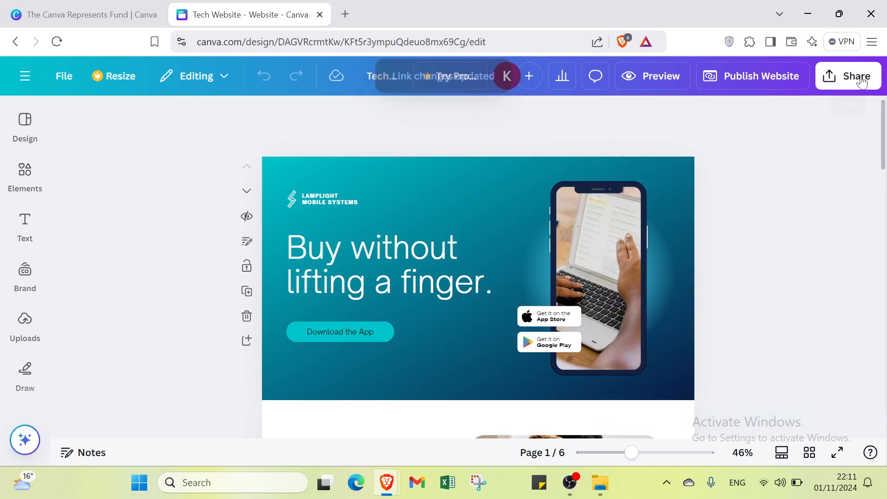
# - Review all the additional ways to share and publish the design
pyautogui.click(848, 76)
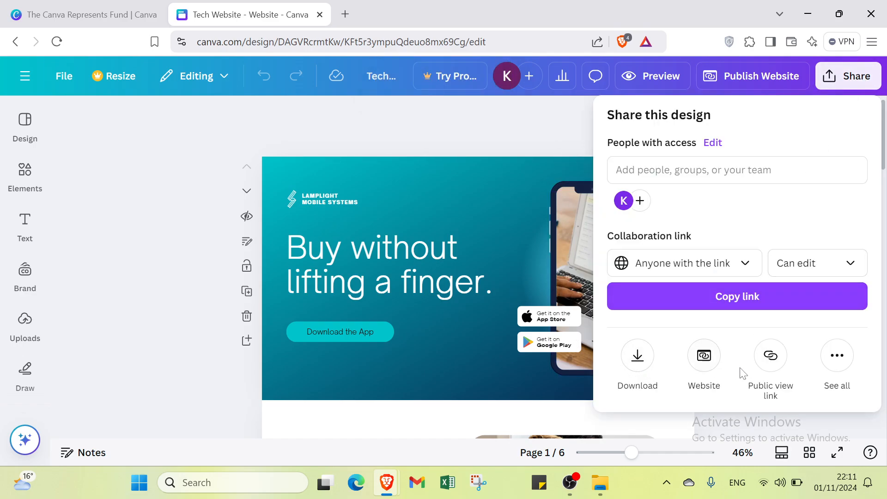
pyautogui.click(833, 362)
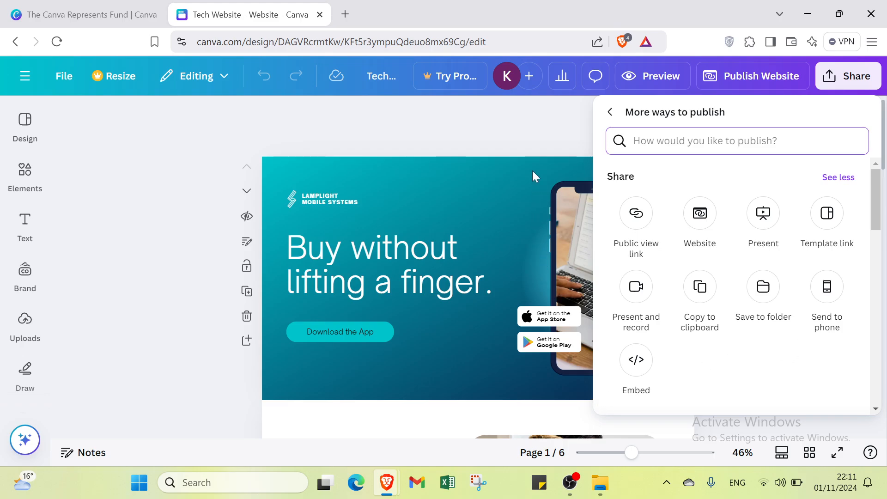
pyautogui.click(528, 153)
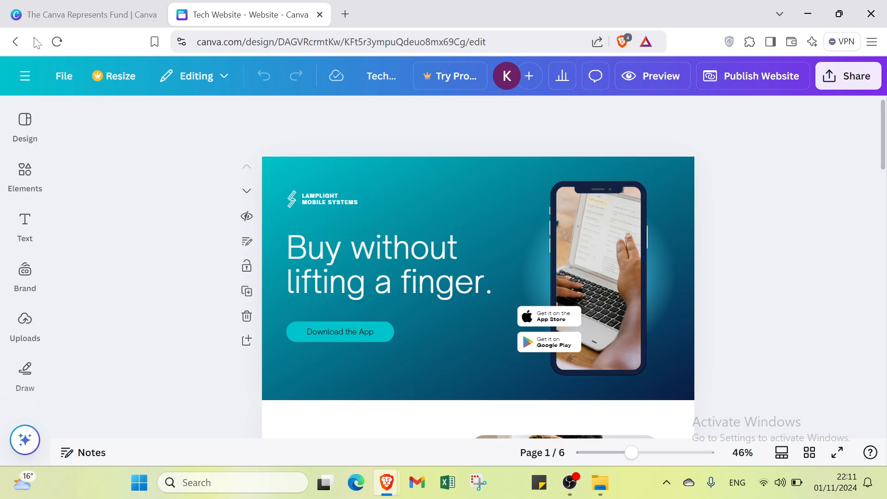
# - Leave the Tech Website design and return to the Canva home page
pyautogui.click(18, 42)
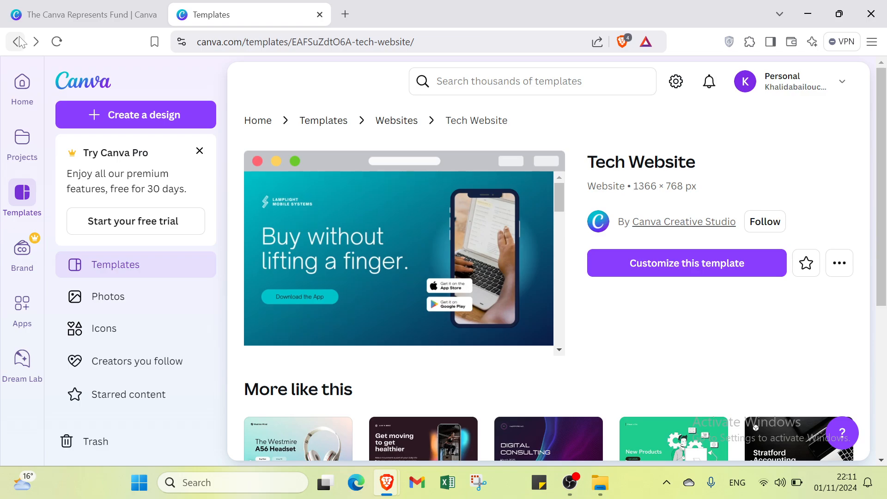
pyautogui.click(17, 41)
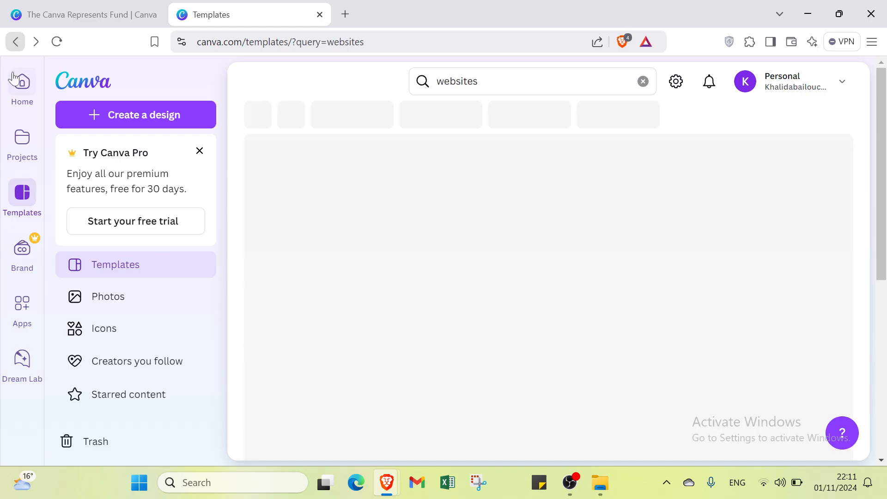
pyautogui.click(13, 81)
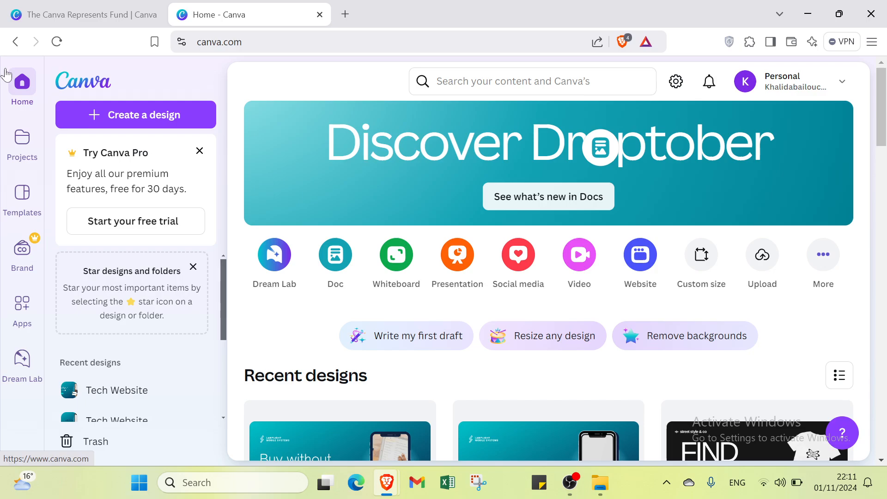
# - Read through the Canva Represents Fund page, including its artist application criteria and diversity commitments
pyautogui.click(44, 19)
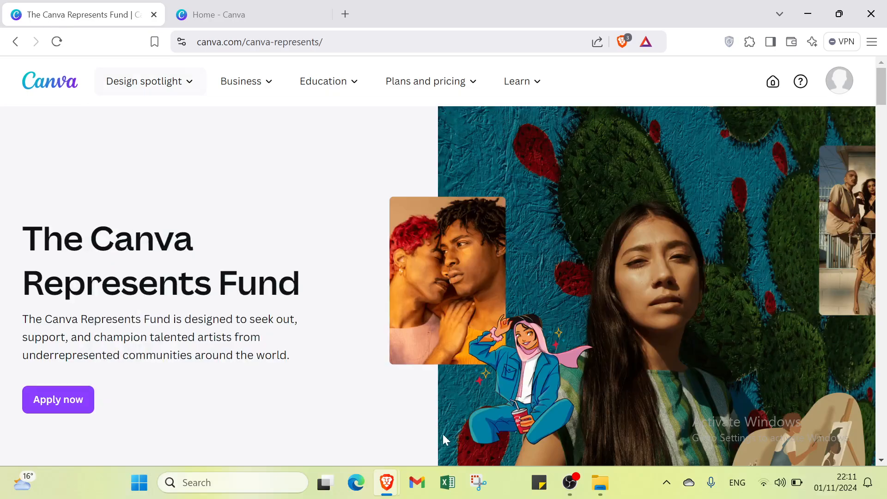
pyautogui.scroll(-6, 417, 319)
pyautogui.scroll(6, 417, 319)
pyautogui.scroll(-6, 492, 344)
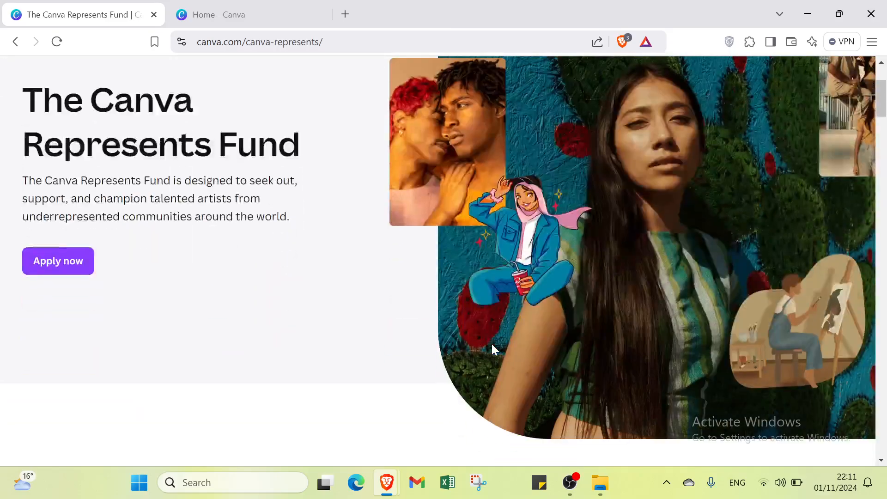
pyautogui.scroll(-8, 492, 349)
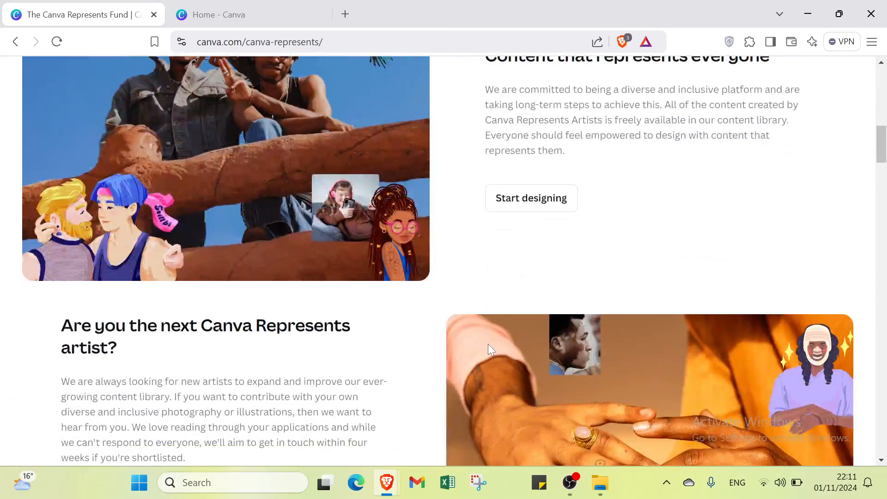
pyautogui.scroll(-9, 490, 349)
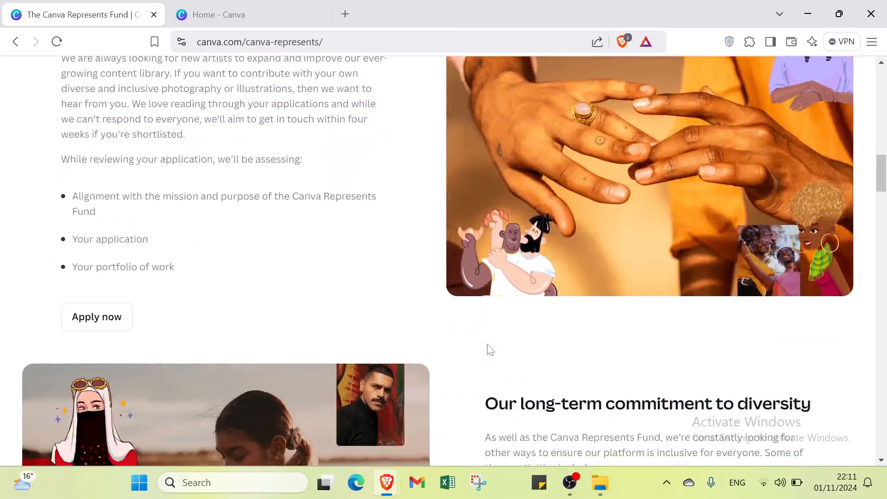
pyautogui.scroll(-5, 491, 350)
pyautogui.scroll(7, 490, 350)
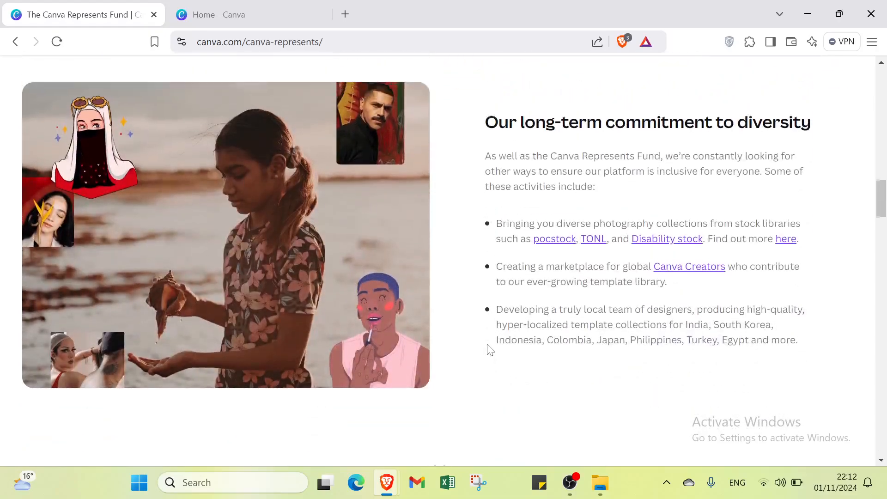